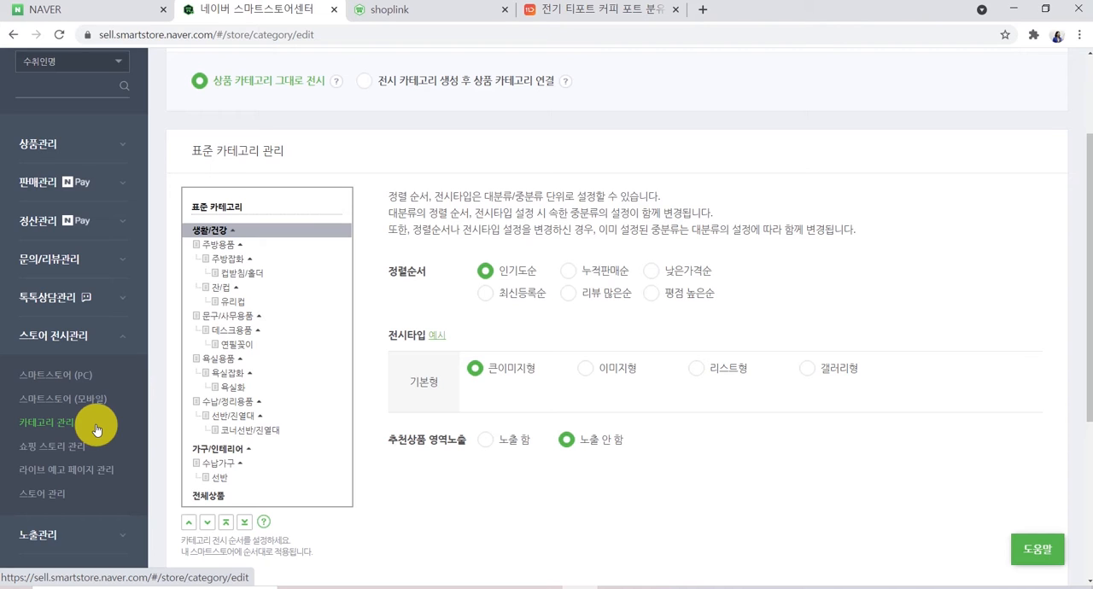
- Open the PC store's layout management and review the home page layout
click(90, 381)
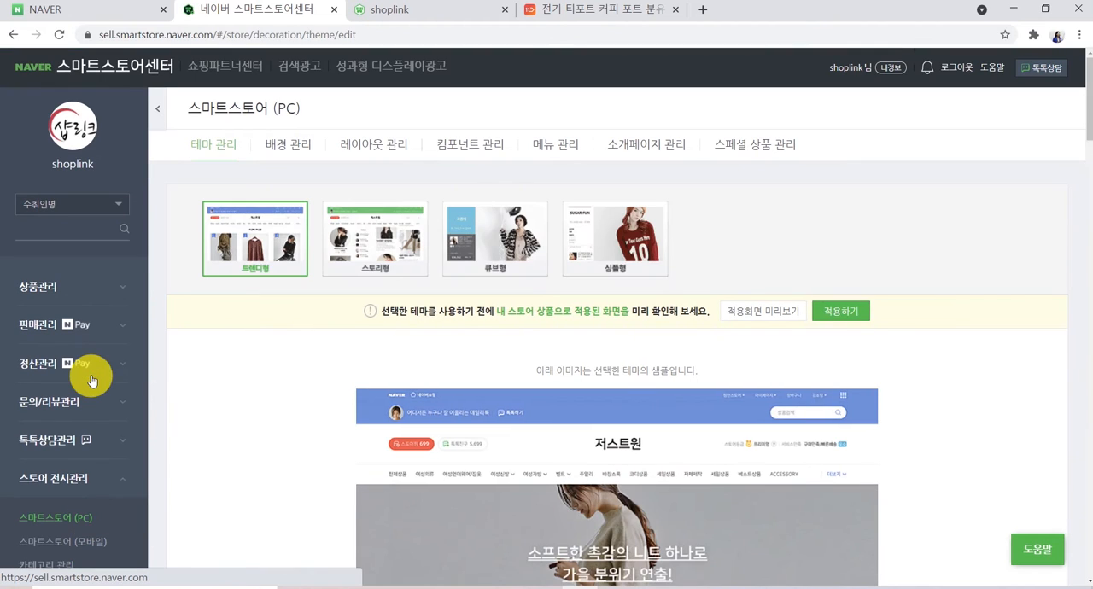
click(355, 147)
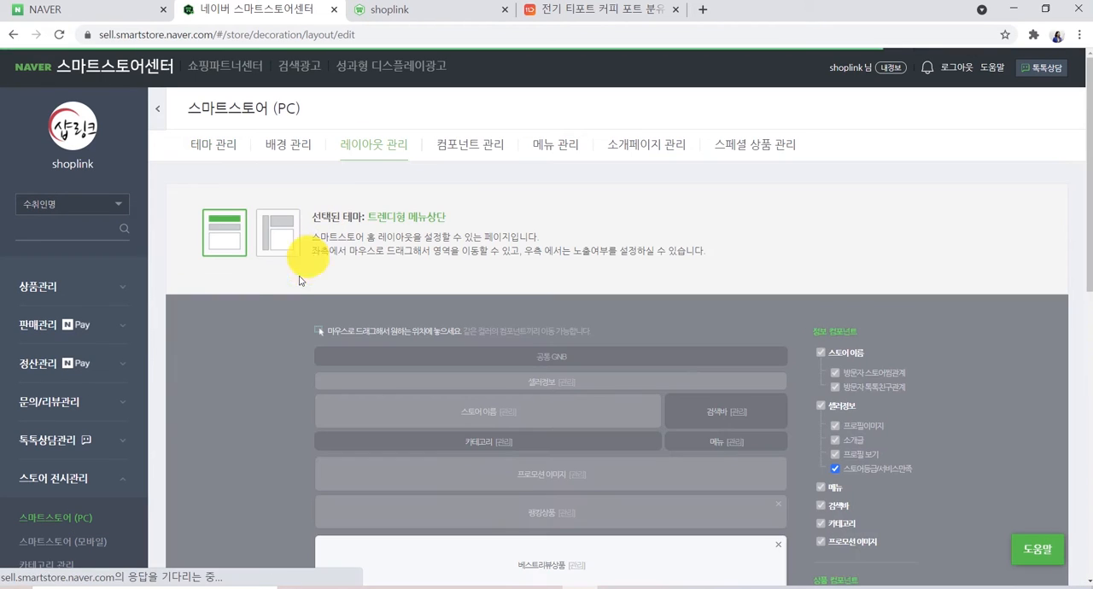
scroll(278, 341, down, 1)
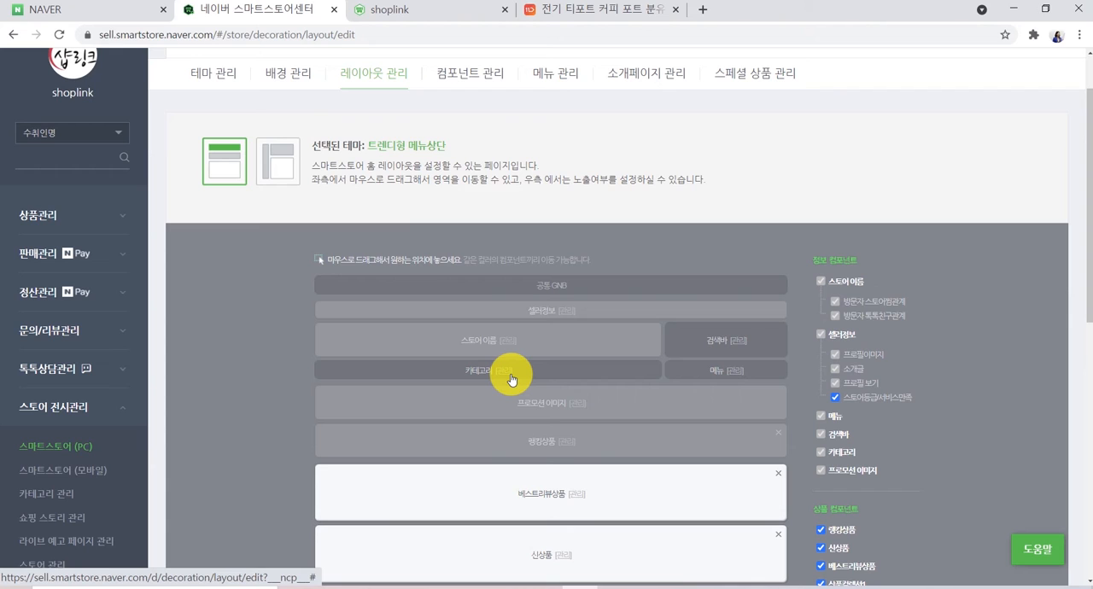
scroll(511, 379, down, 1)
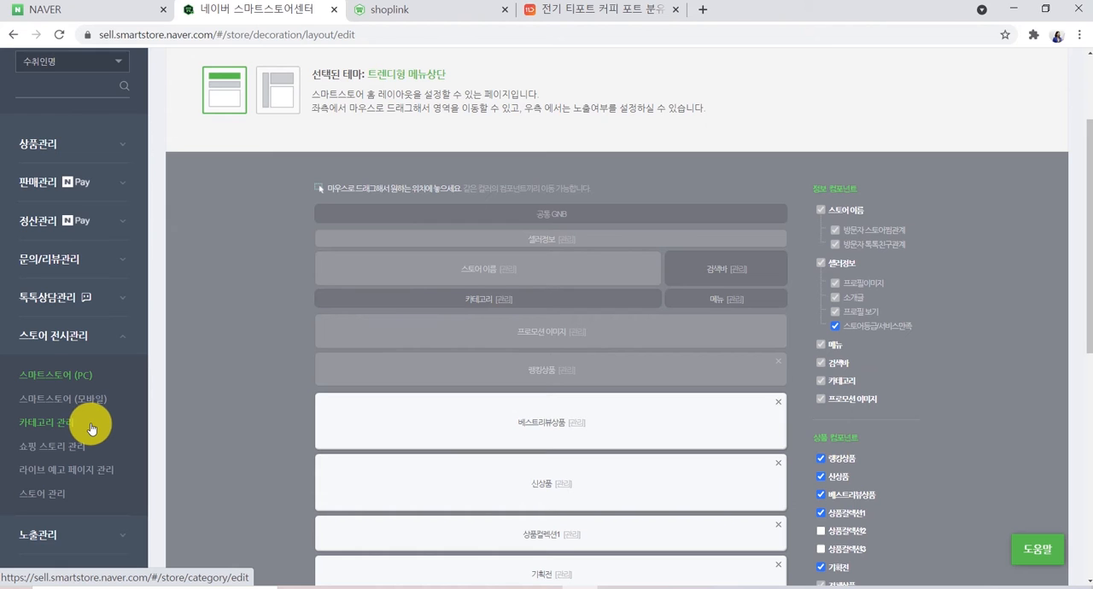
- Open store category management and check the help for the category display methods
click(86, 428)
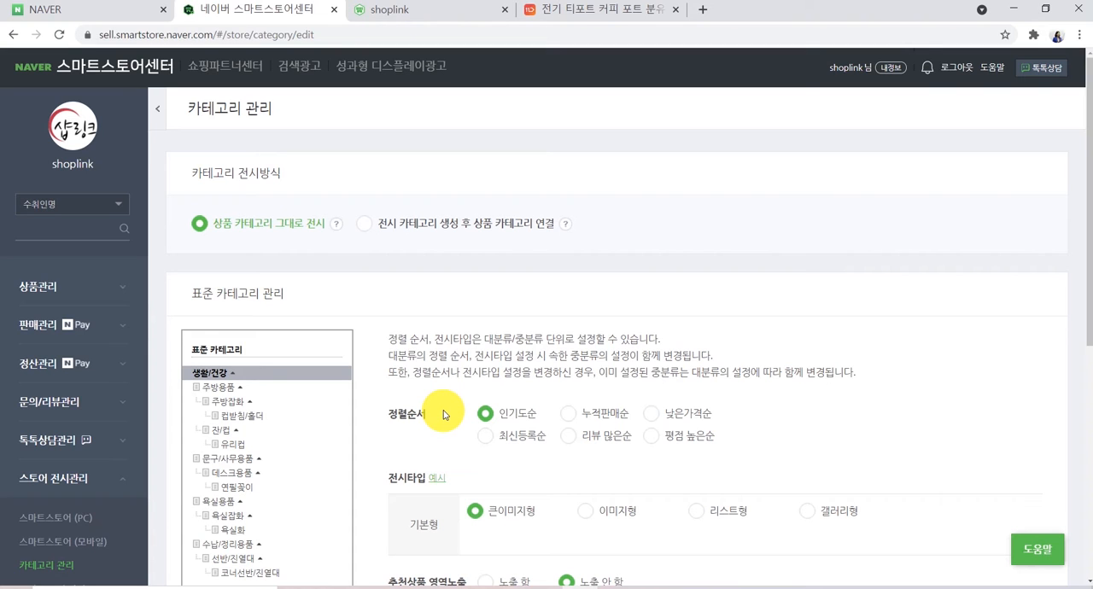
scroll(444, 415, down, 1)
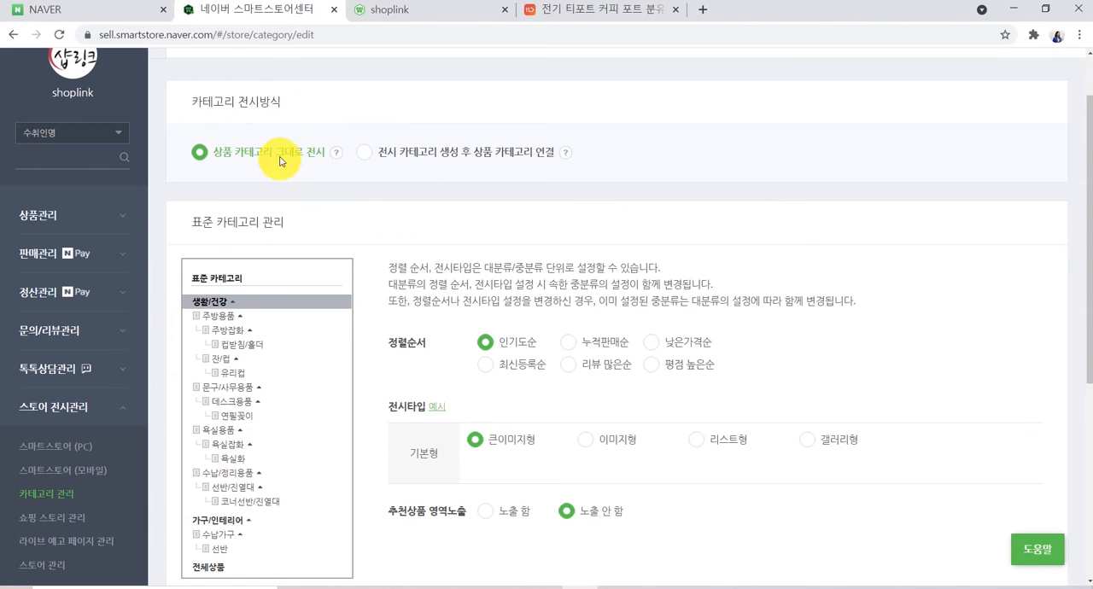
click(337, 152)
- Start a new product registration and search for the category 가구/인테리어>주방가구>주방수납장, then select it
click(32, 215)
click(45, 293)
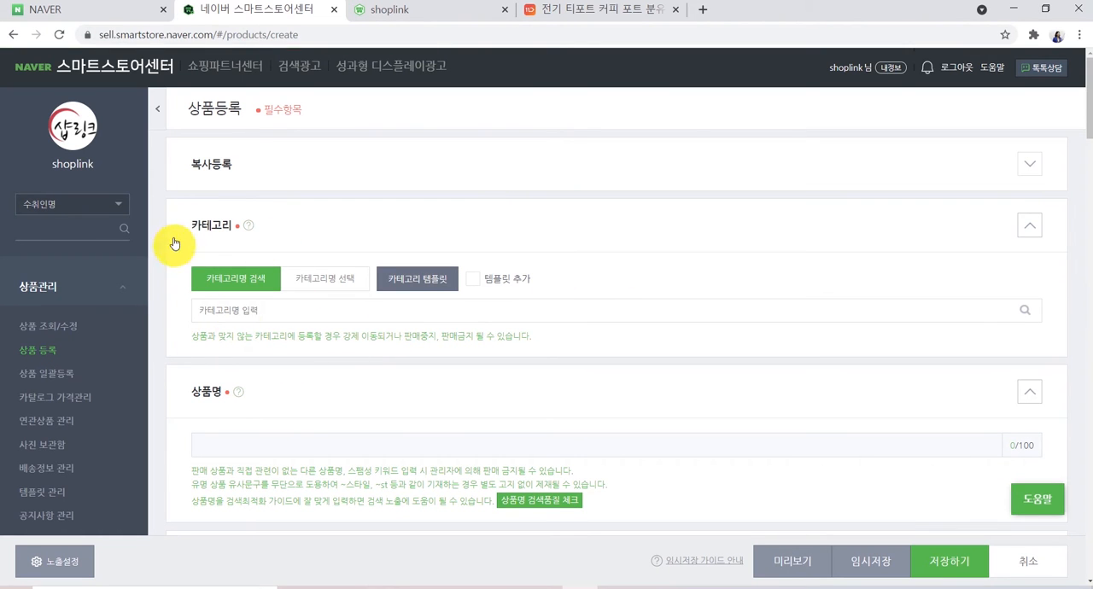
click(251, 314)
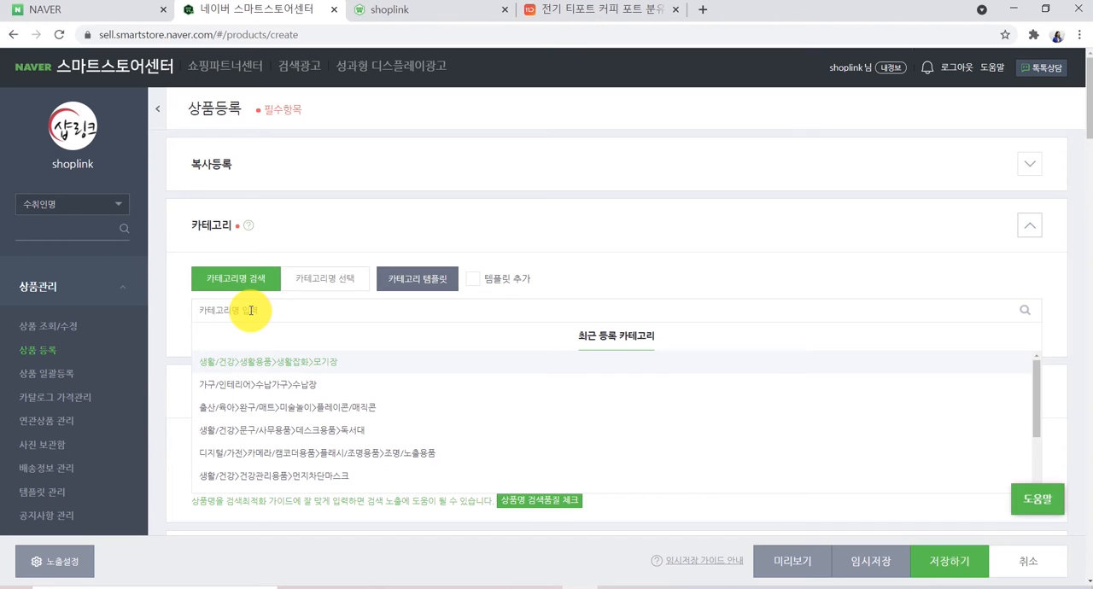
text(쉬)
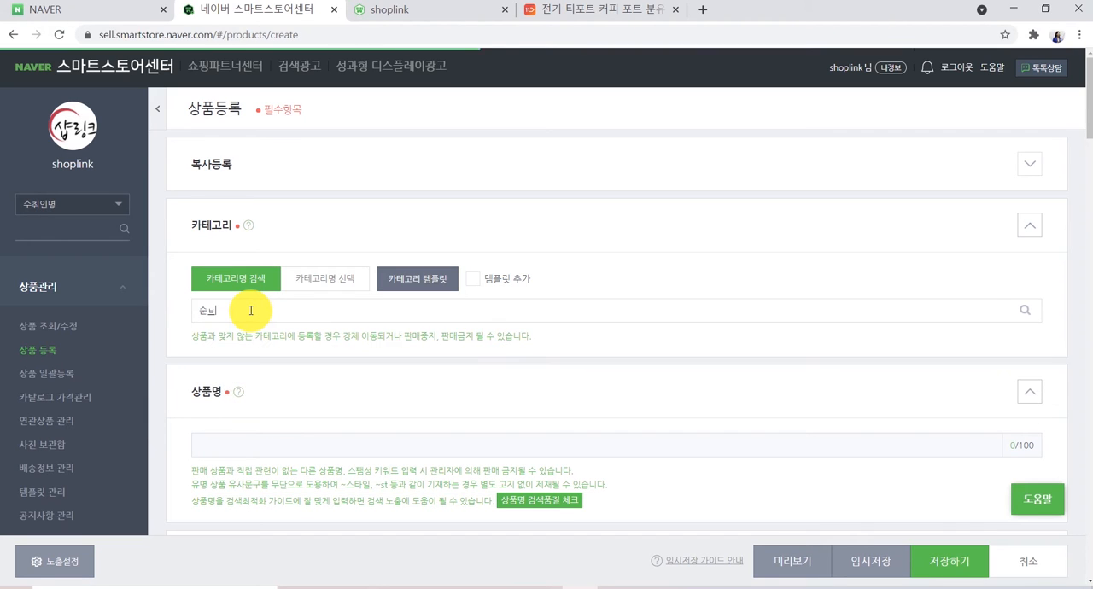
key(BackSpace)
text(납장)
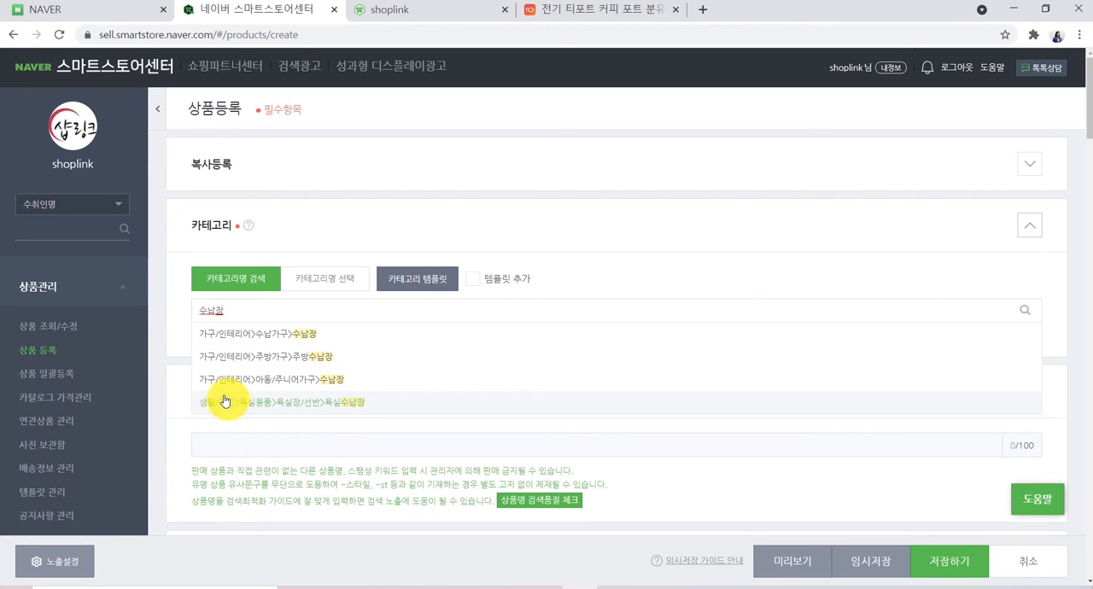
click(224, 357)
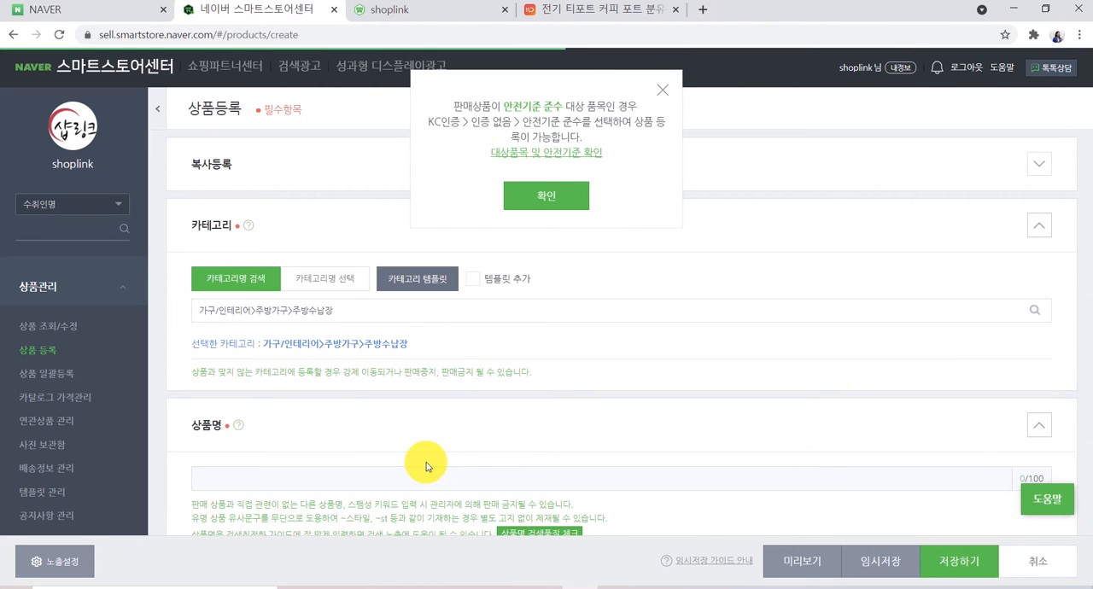
click(556, 208)
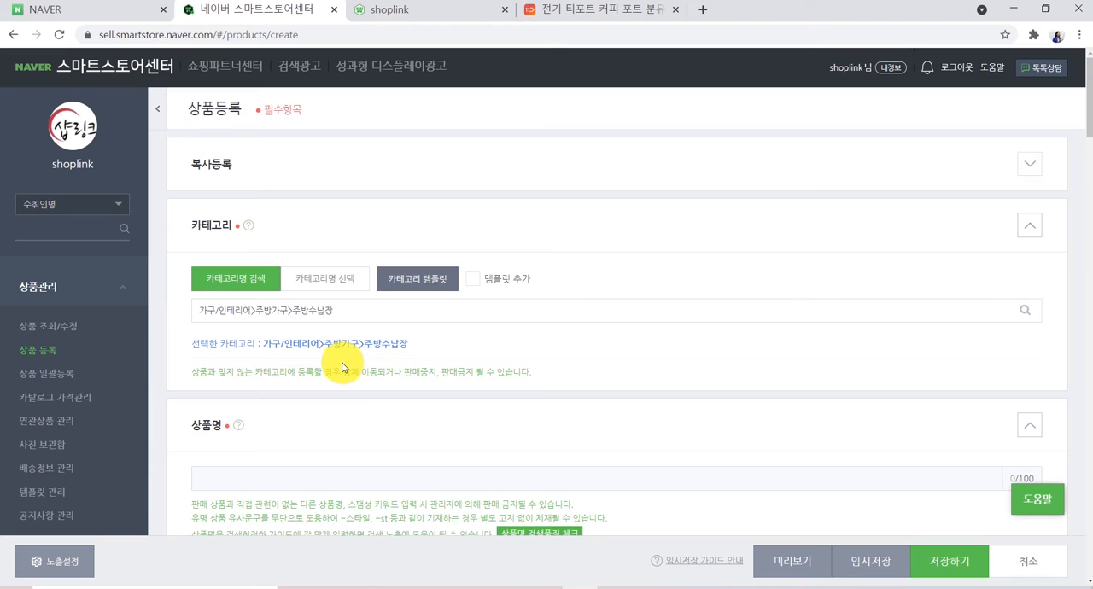
- Leave the unsaved product registration and return to store category management
scroll(128, 368, down, 3)
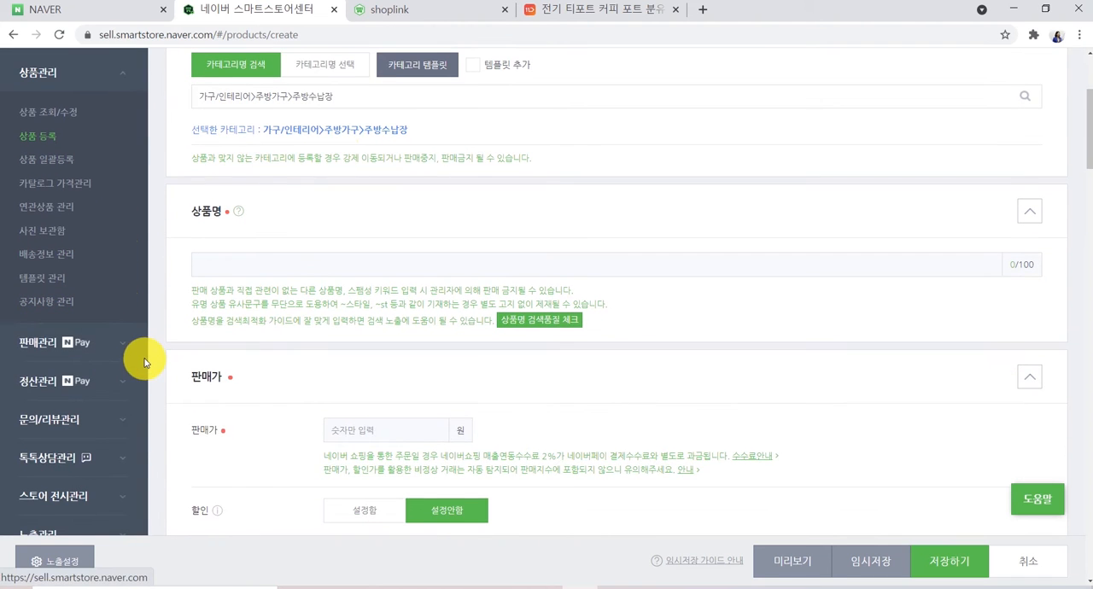
scroll(141, 357, down, 4)
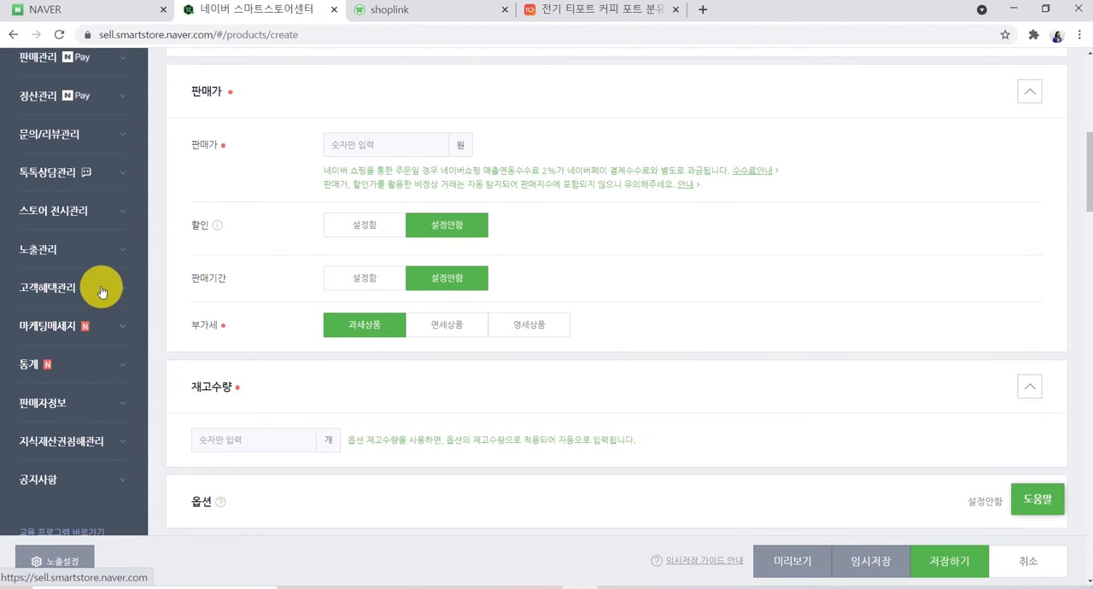
click(51, 205)
scroll(86, 214, up, 2)
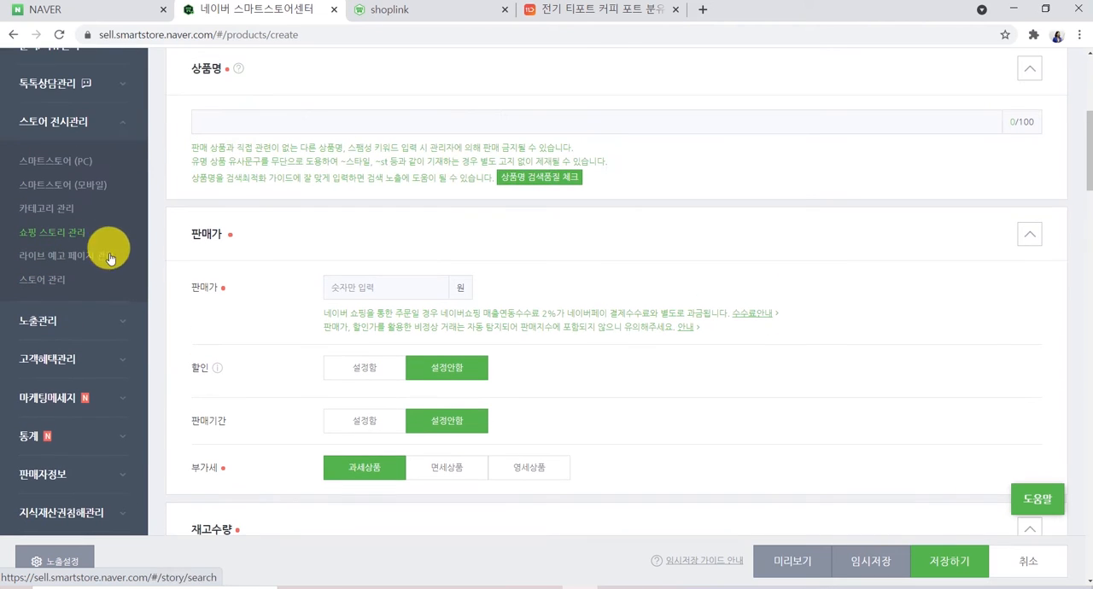
click(53, 209)
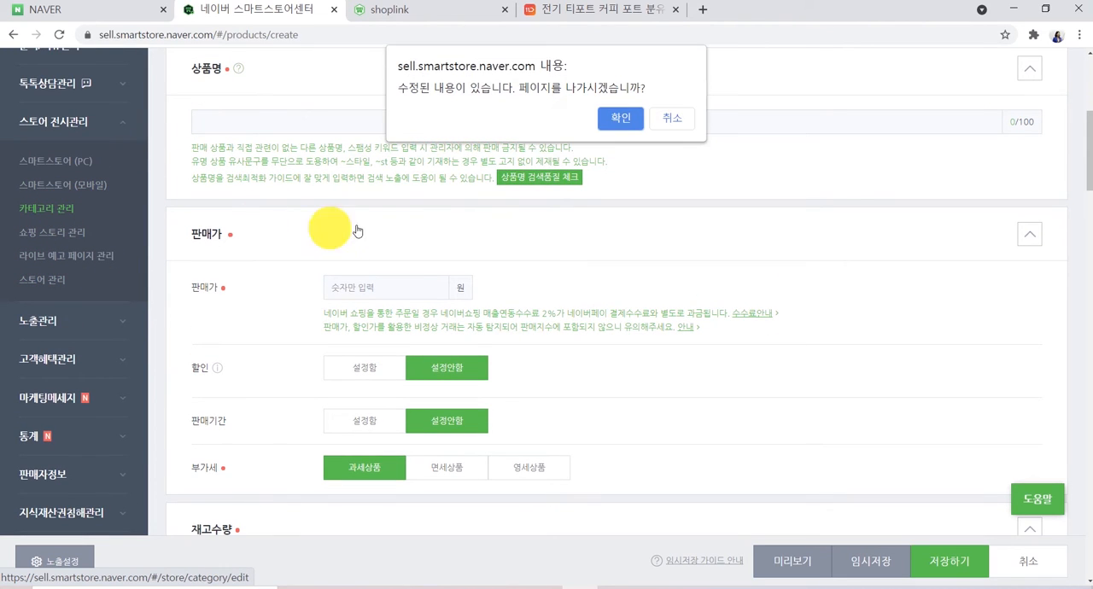
click(615, 118)
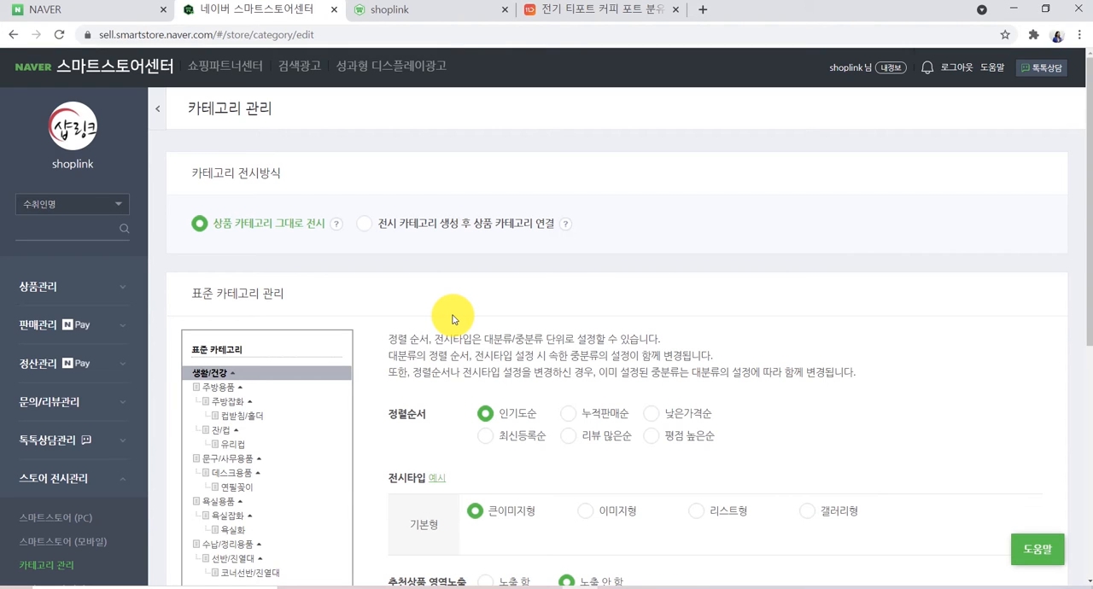
- Set the category display method to creating display categories linked to product categories
scroll(452, 319, down, 1)
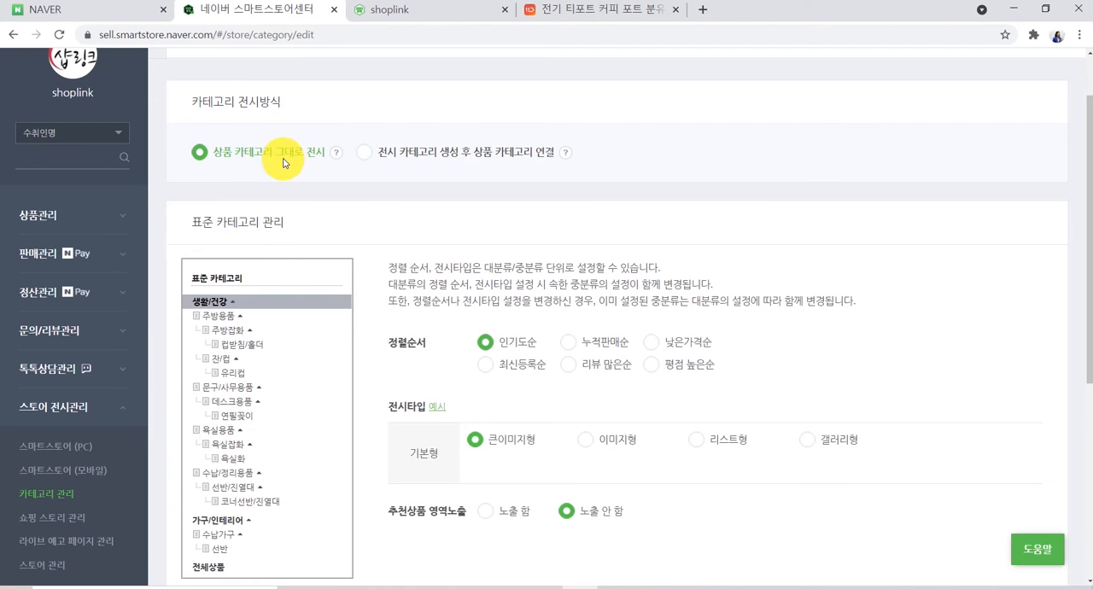
click(365, 152)
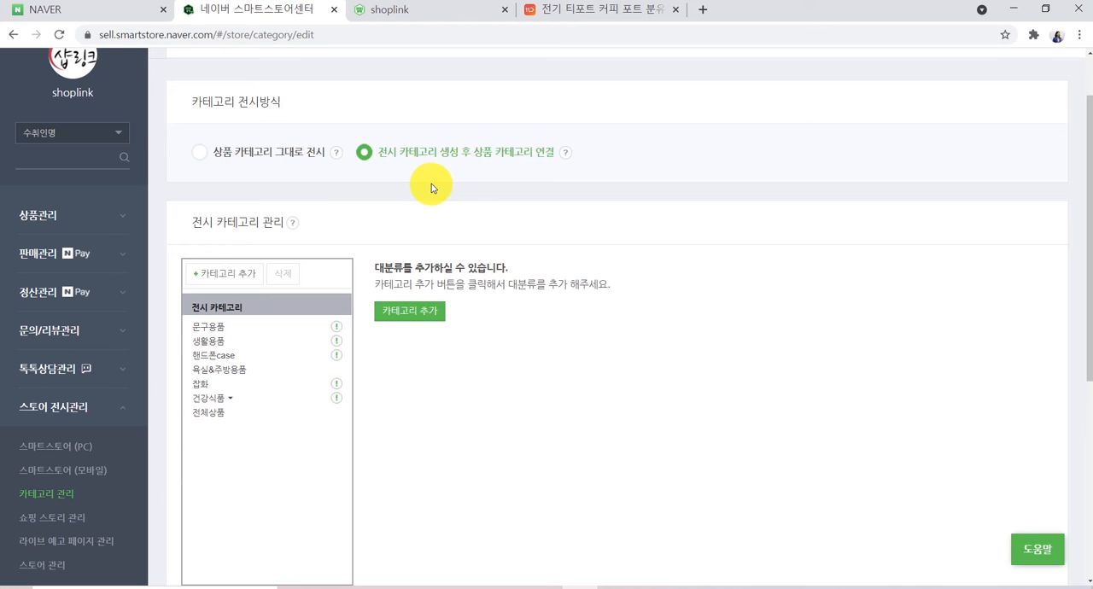
click(239, 159)
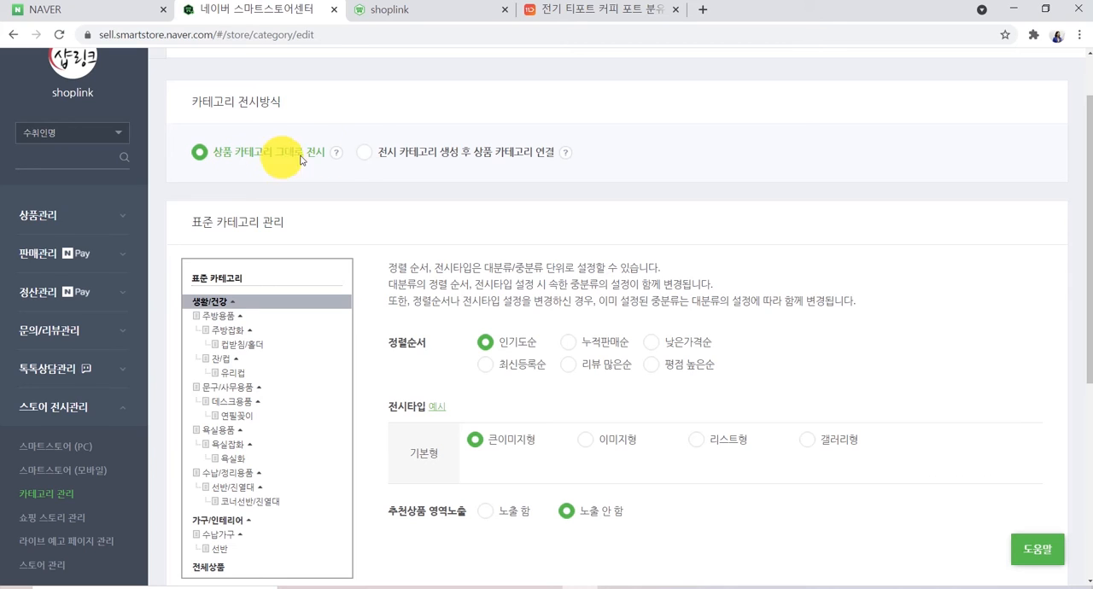
click(365, 152)
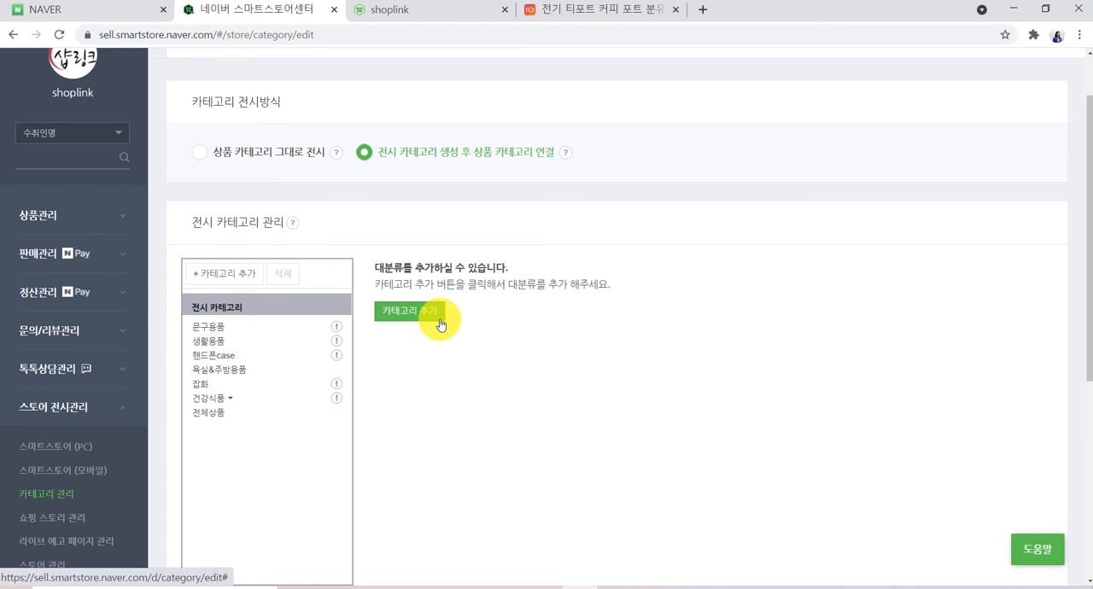
- Open the dialog for adding top-level display categories
click(227, 275)
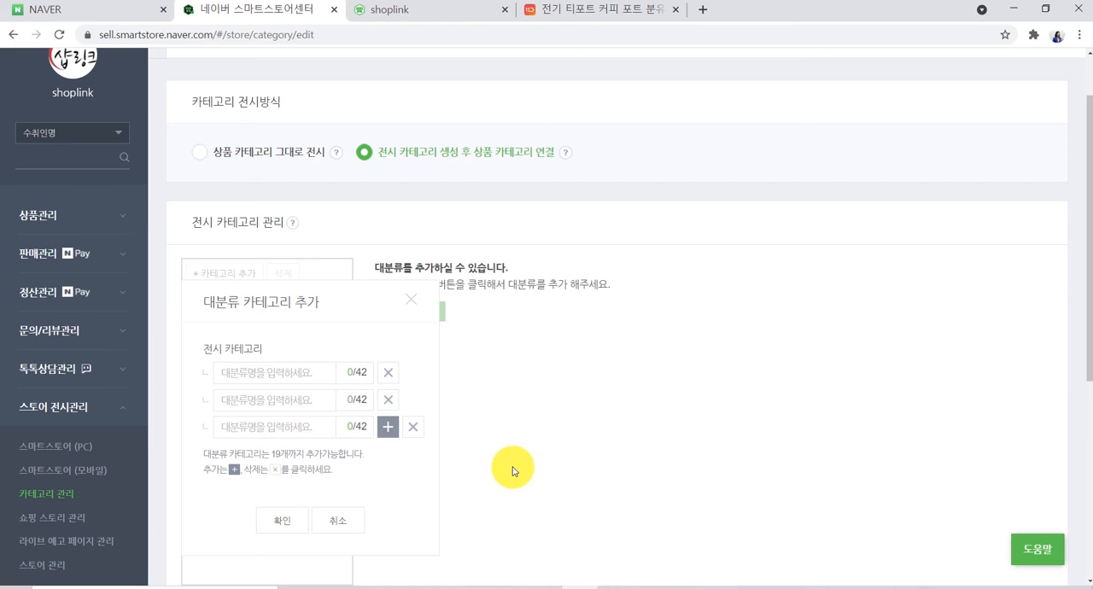
scroll(512, 471, down, 1)
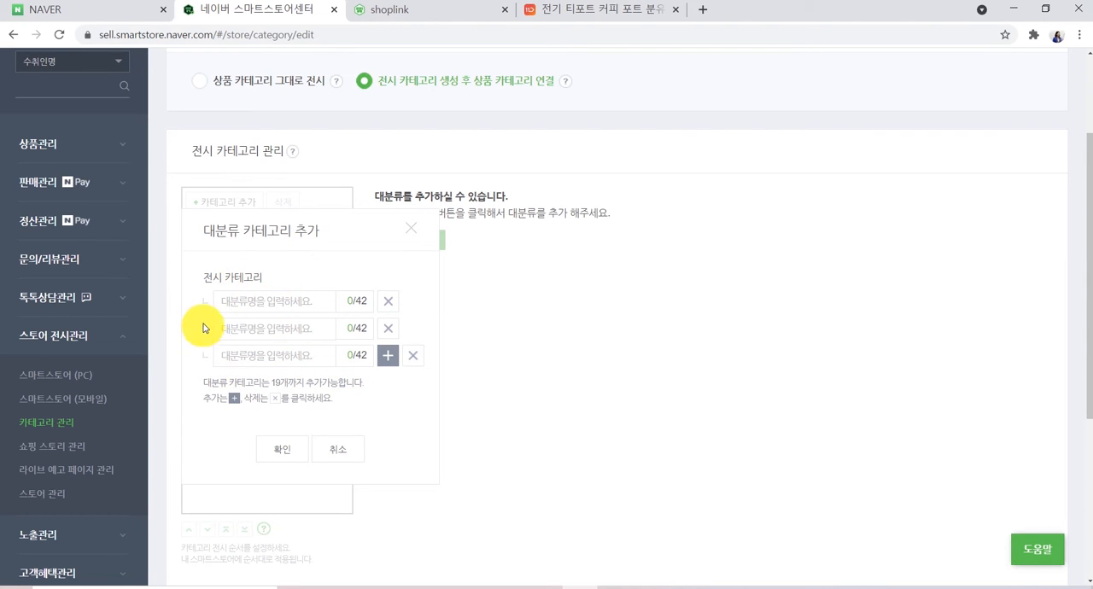
- Check the category path of the reference kettle product on the 11st page
click(556, 14)
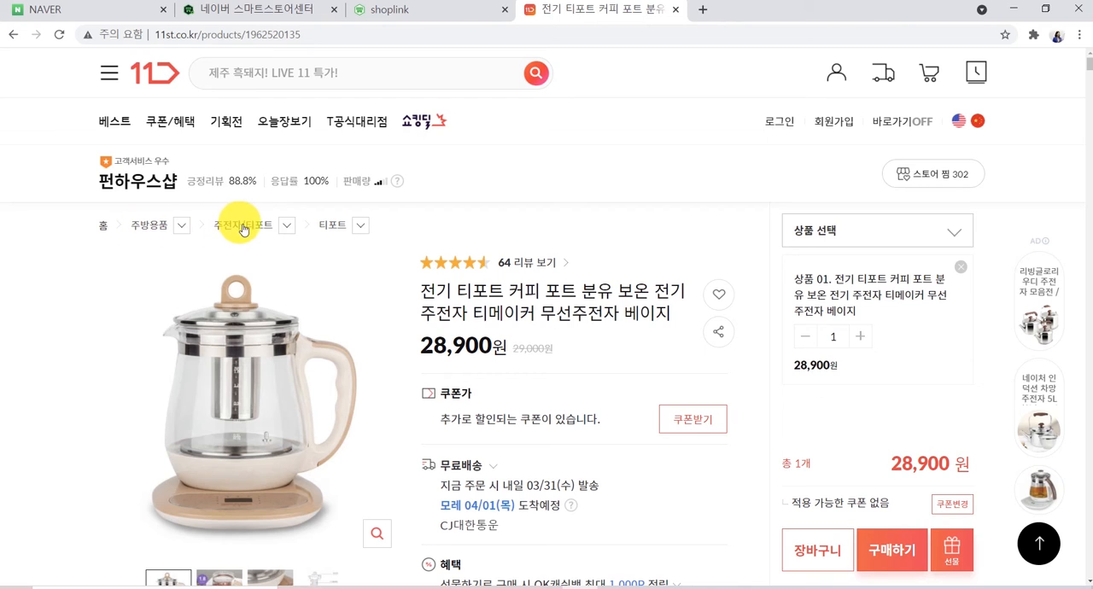
click(184, 229)
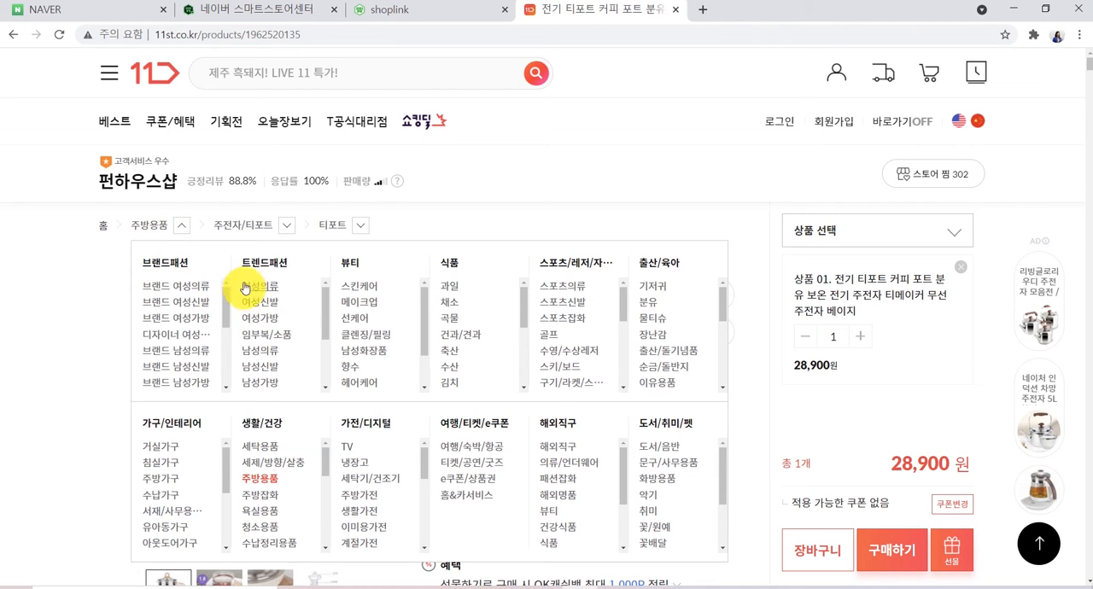
click(181, 225)
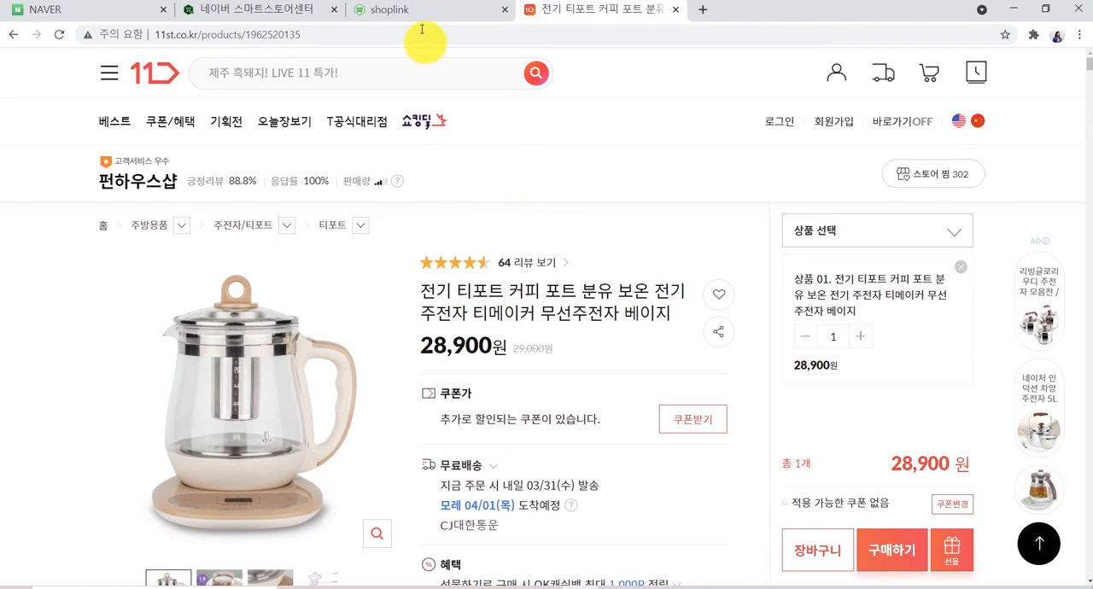
click(260, 9)
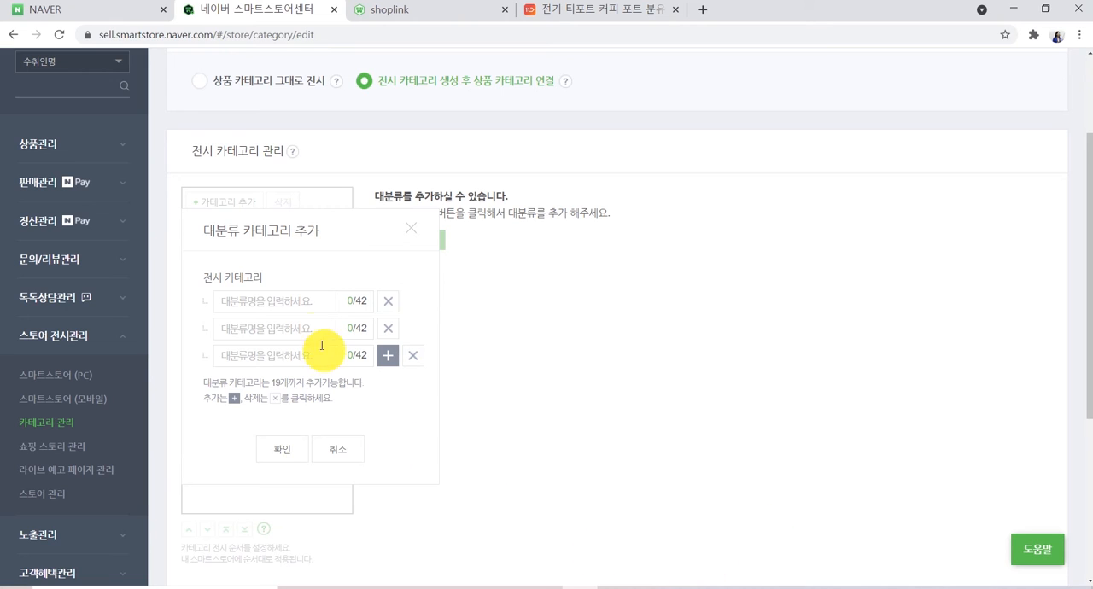
- Add a top-level display category named 주방용품, removing the extra empty rows, and apply it
click(285, 301)
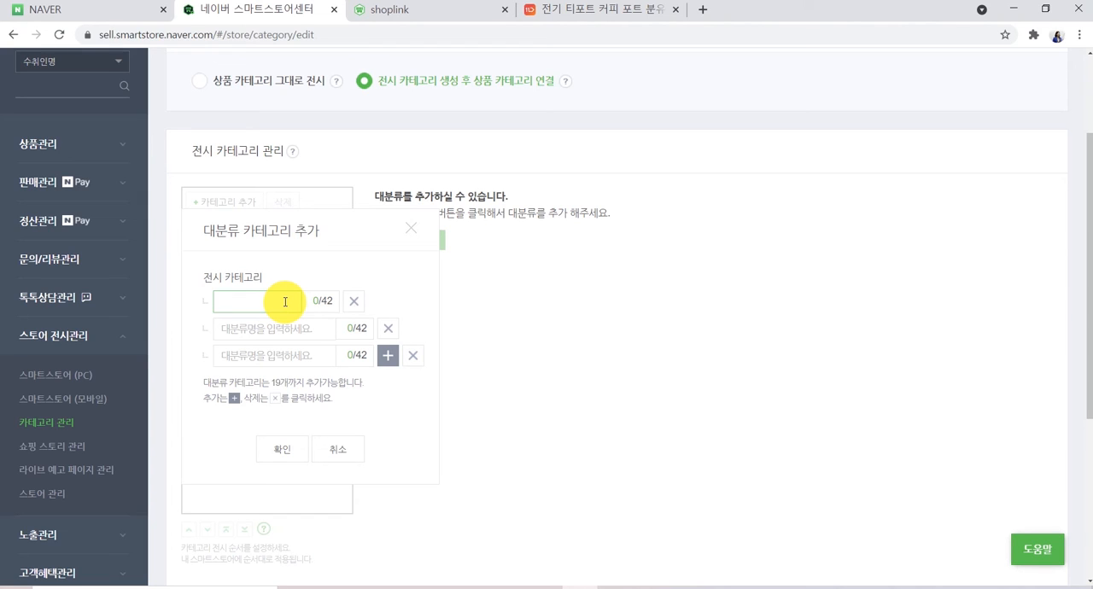
text(주방용품)
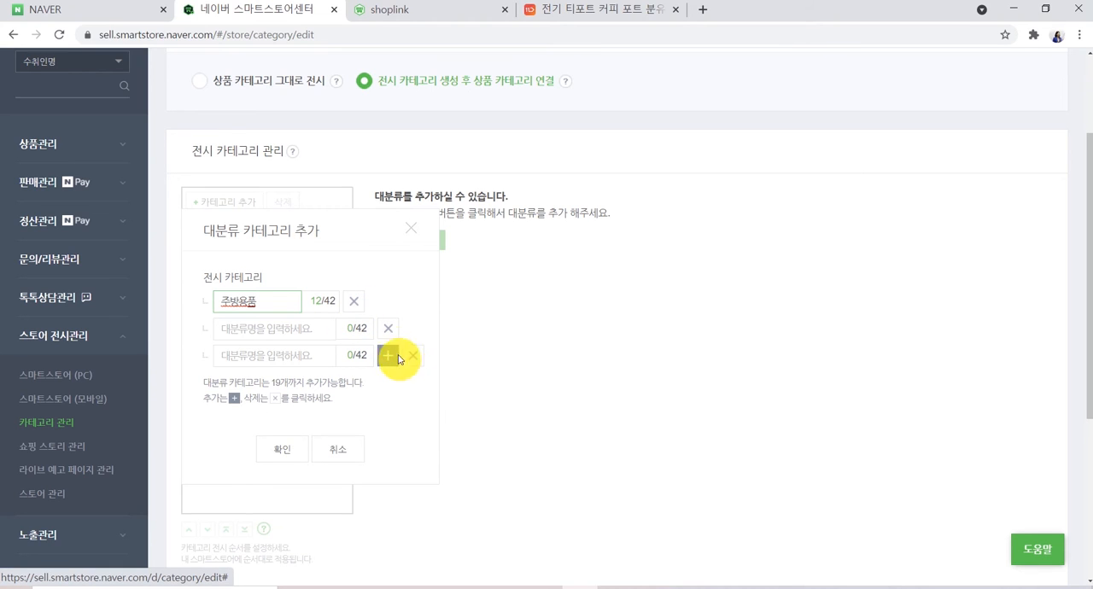
click(395, 332)
click(412, 329)
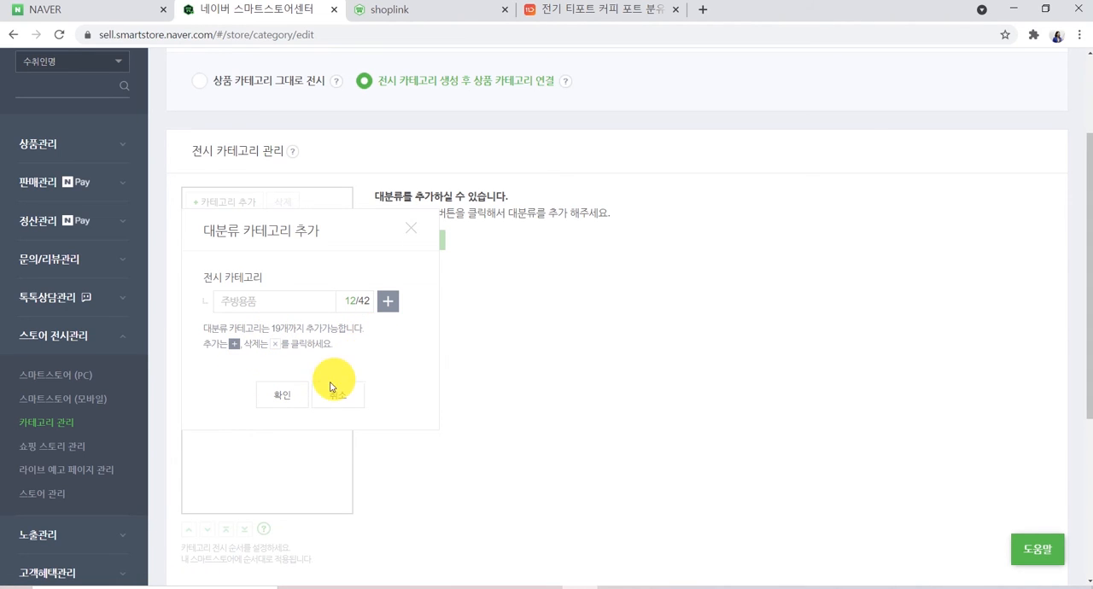
click(283, 396)
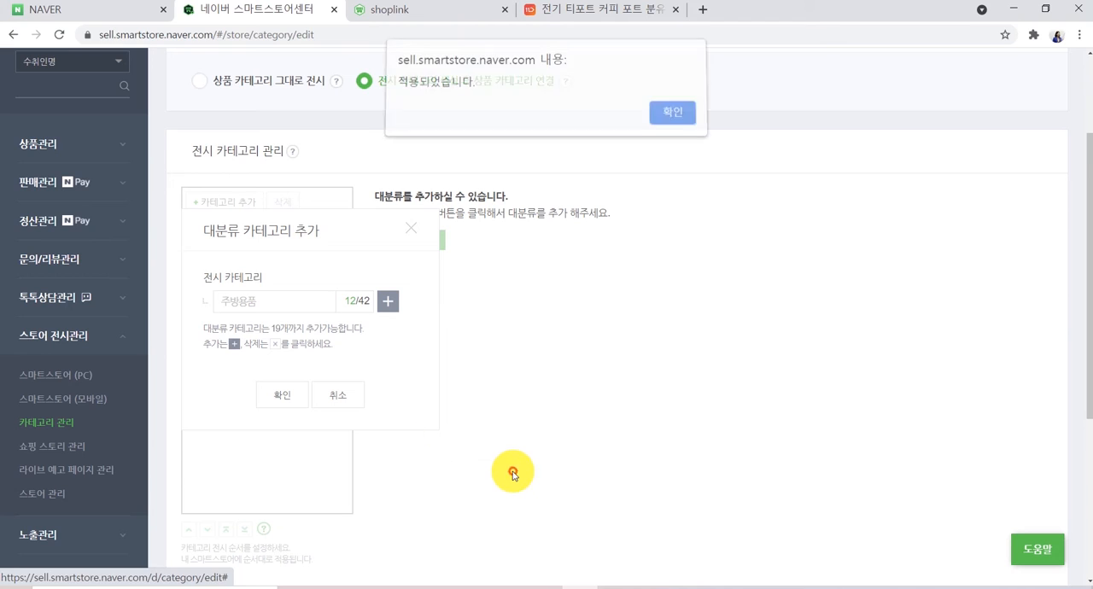
click(670, 120)
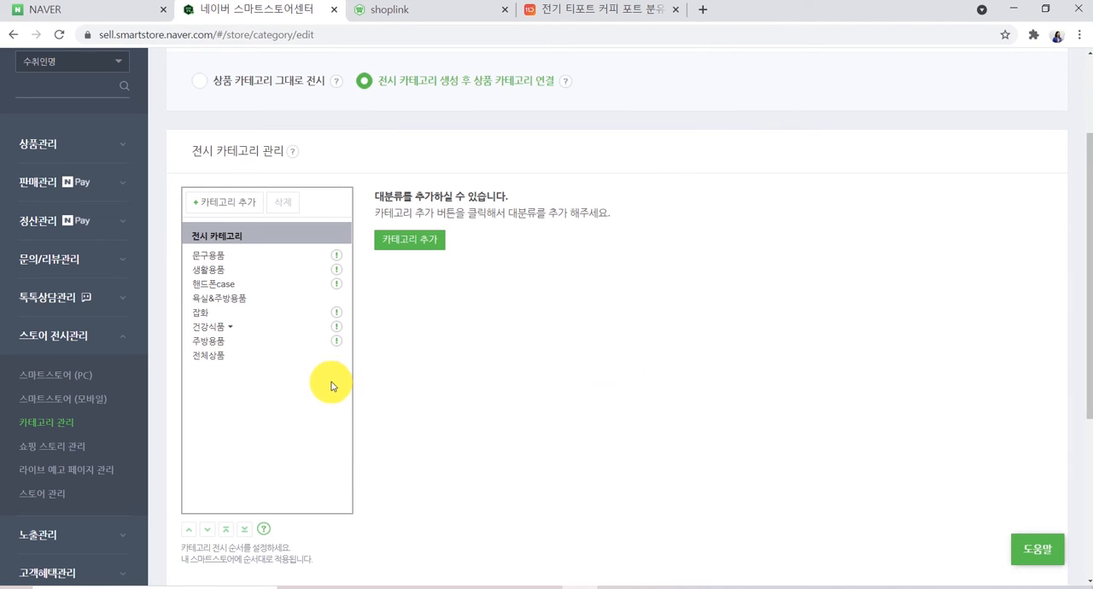
- Add subcategories 주전자 and 도마 under 주방용품, removing the extra empty row, and confirm
click(236, 345)
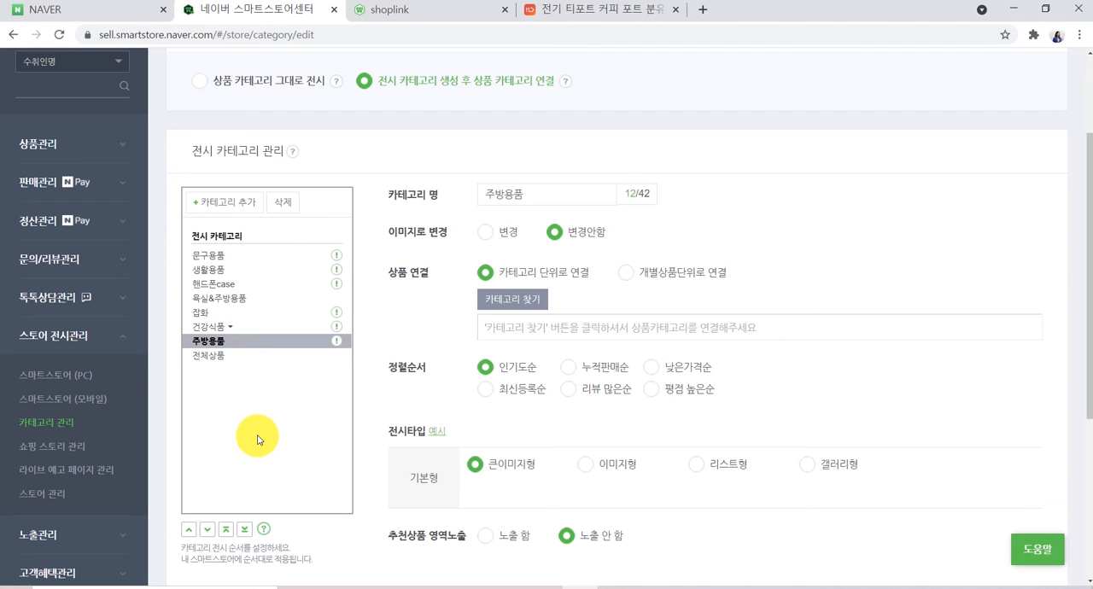
click(225, 202)
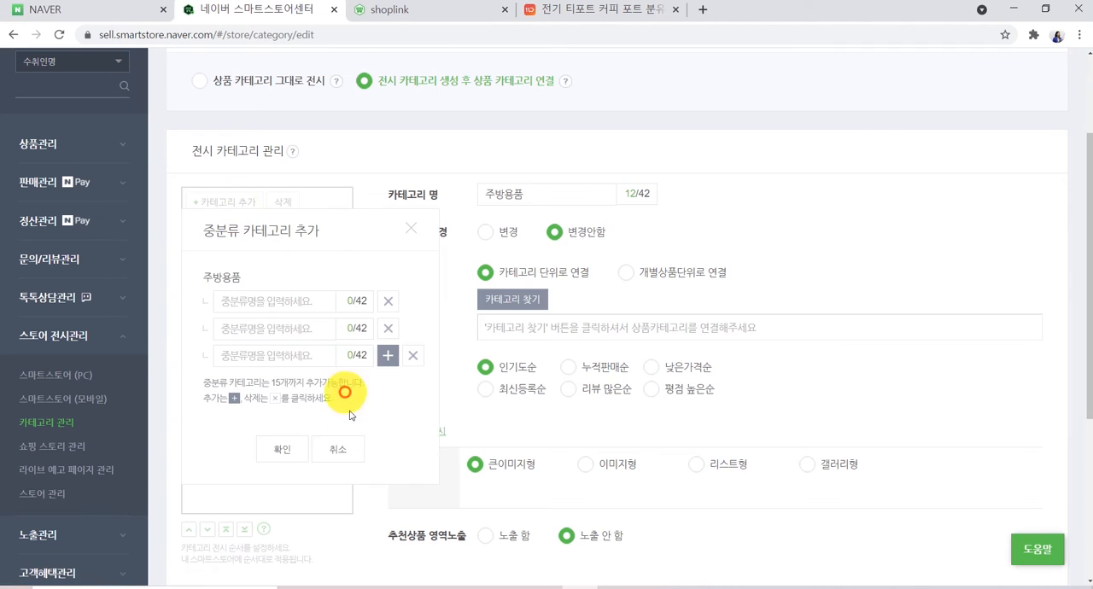
click(261, 303)
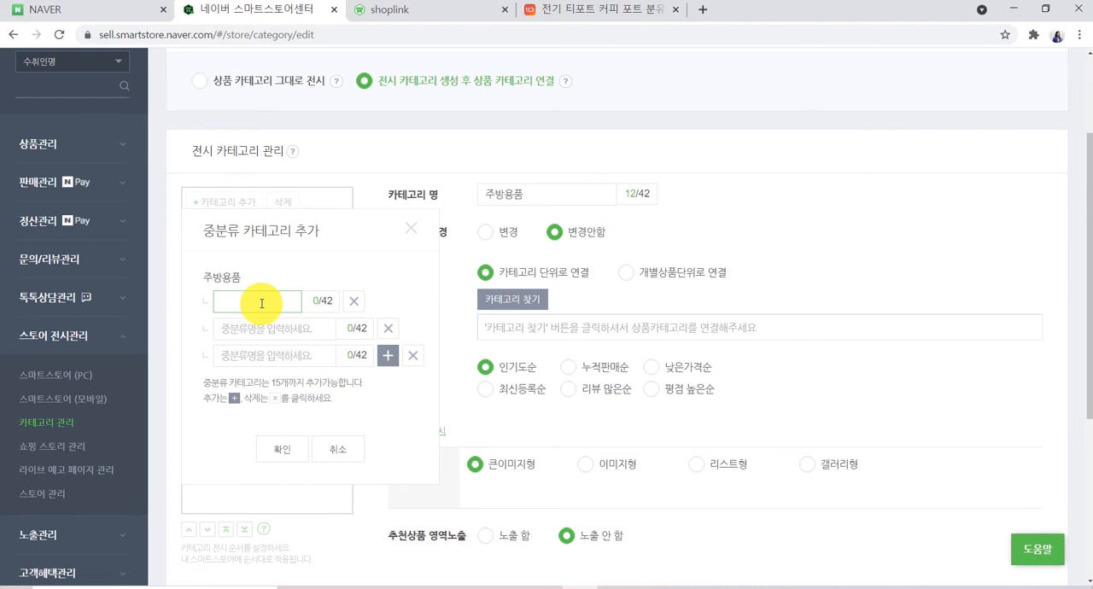
text(주전자)
click(249, 328)
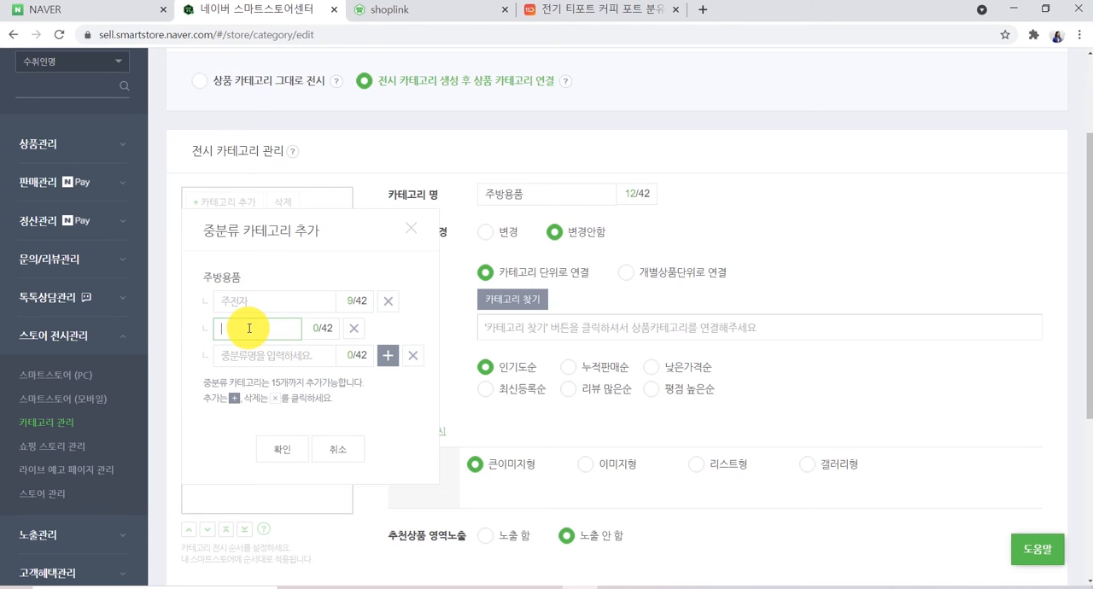
text(도마)
click(411, 357)
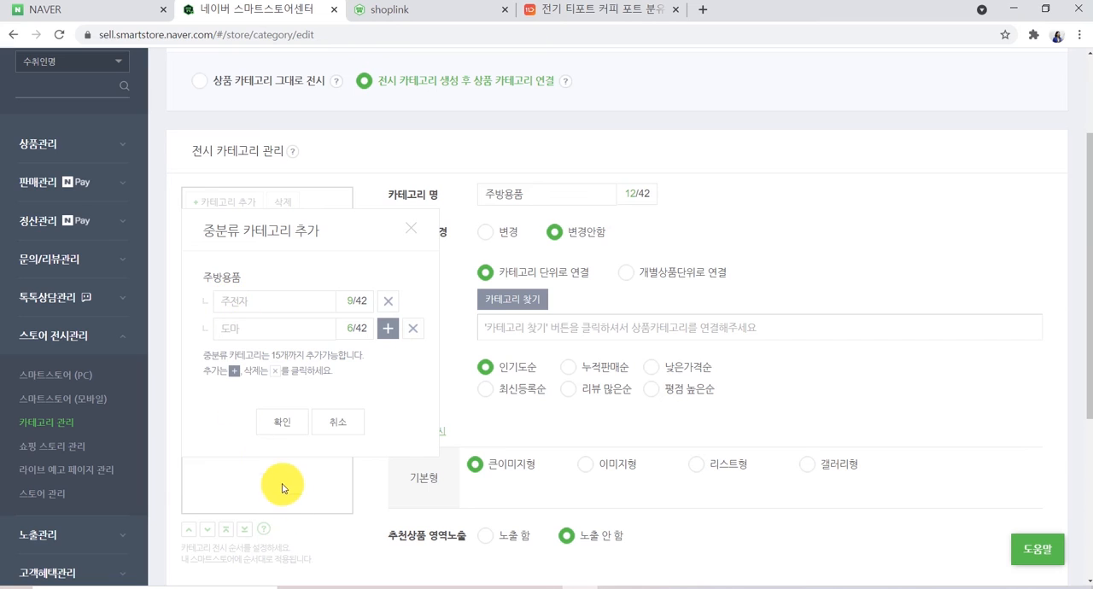
click(281, 424)
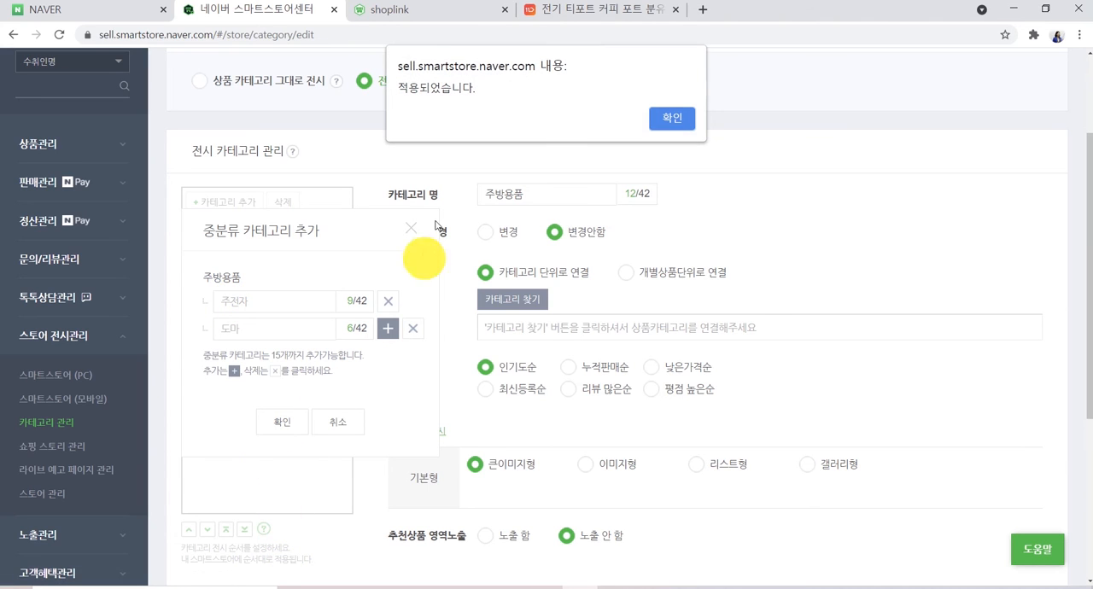
click(673, 115)
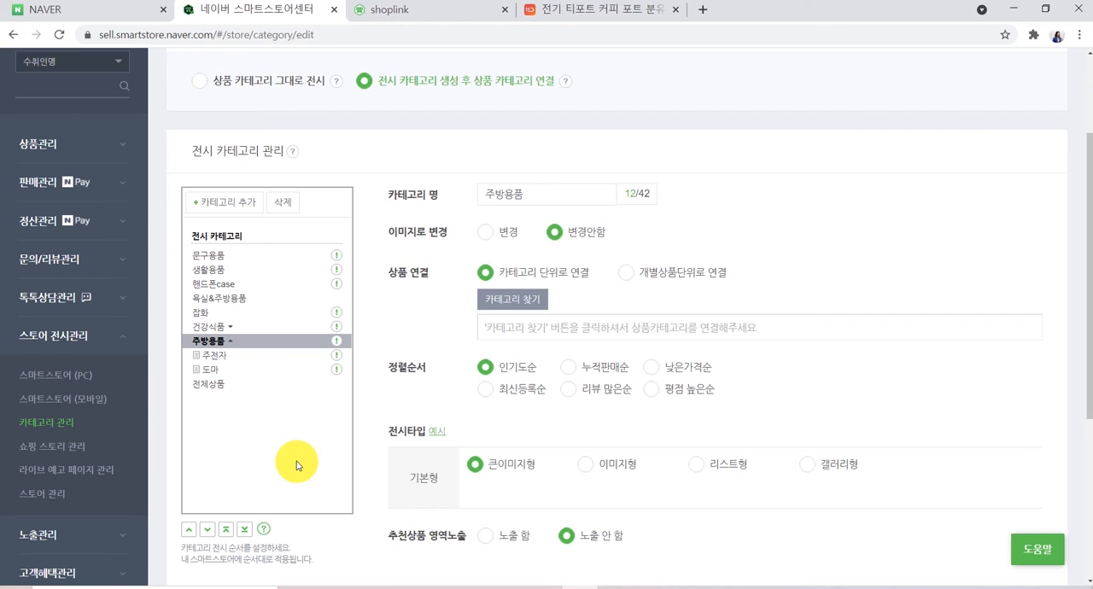
- Apply the display category changes
scroll(708, 422, down, 2)
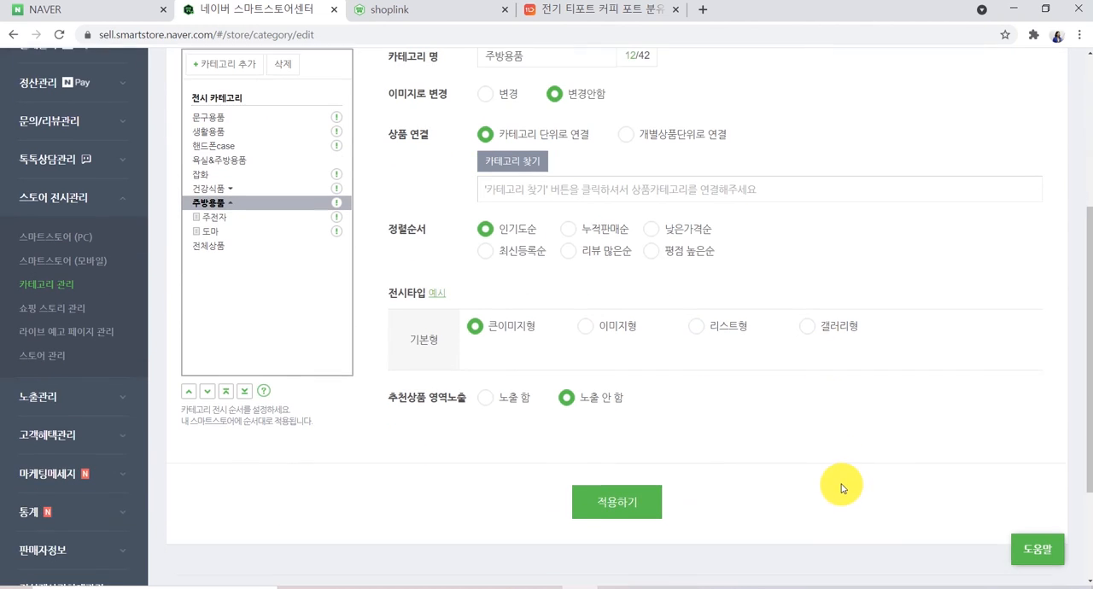
click(638, 497)
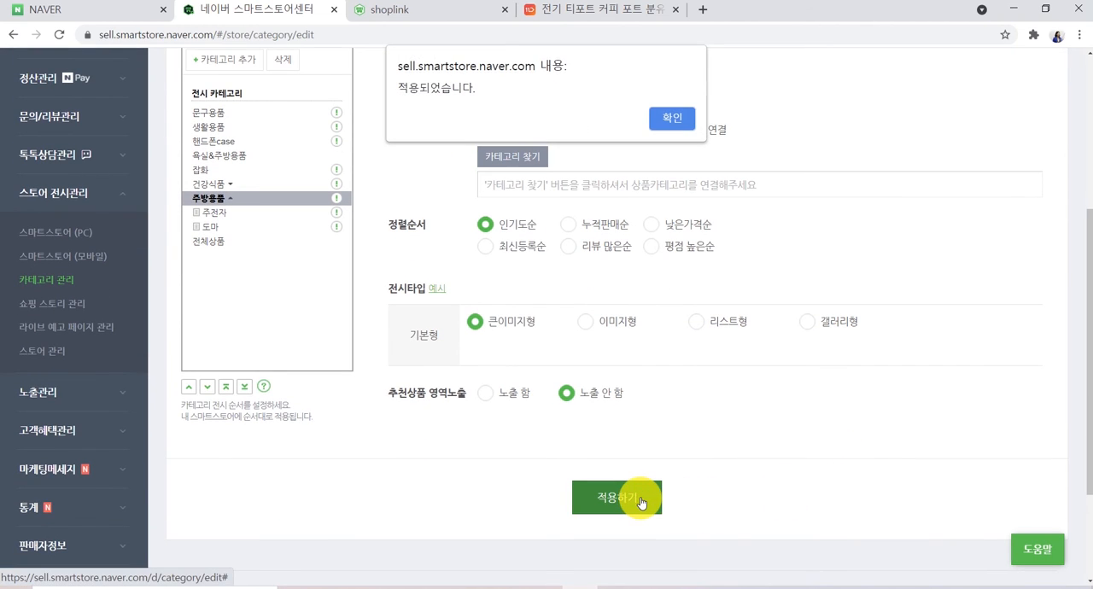
click(671, 116)
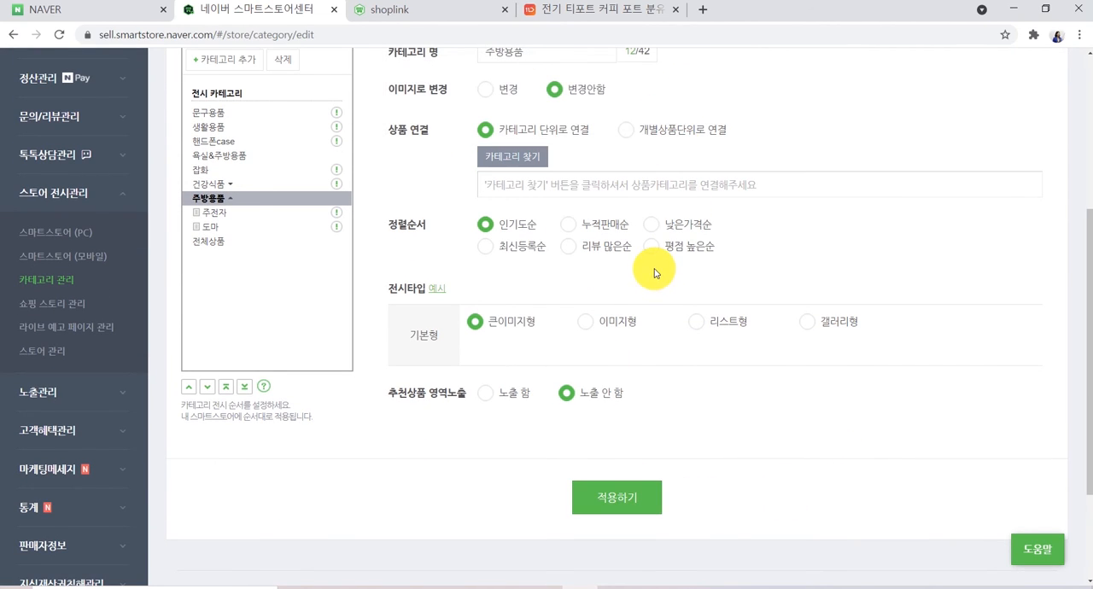
- Link the 주전자 subcategory by individual product to the 노블레스 엔틱 product from the product search
scroll(702, 475, up, 1)
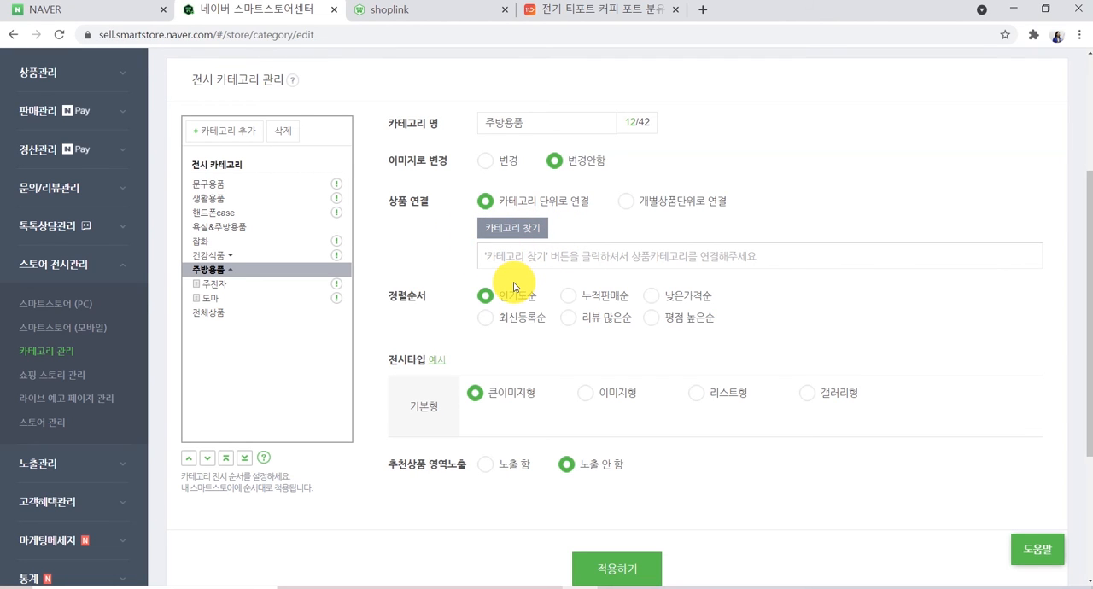
click(213, 283)
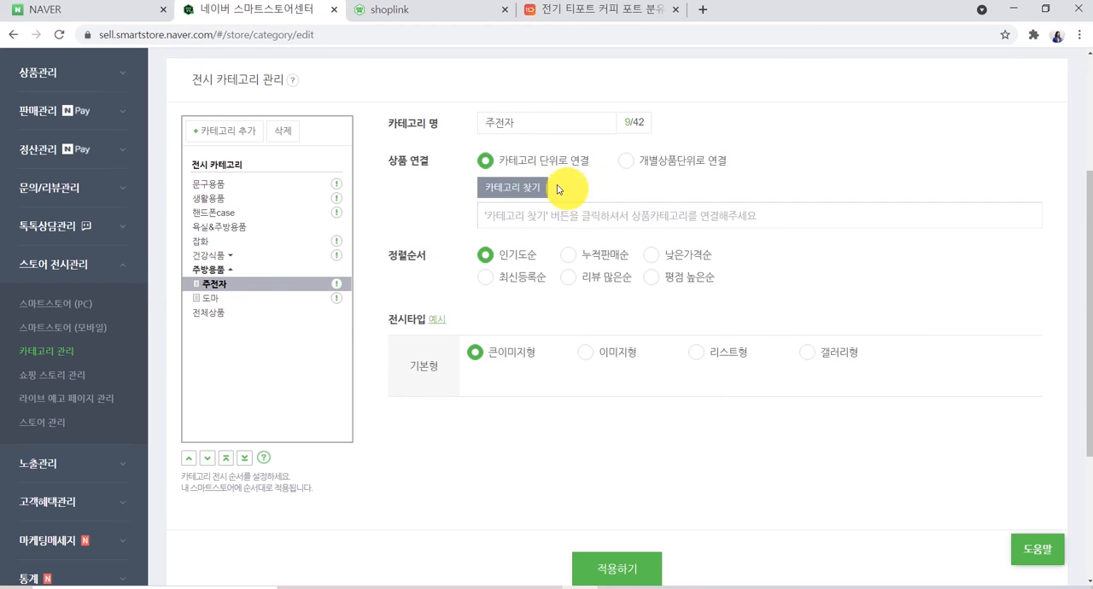
click(626, 161)
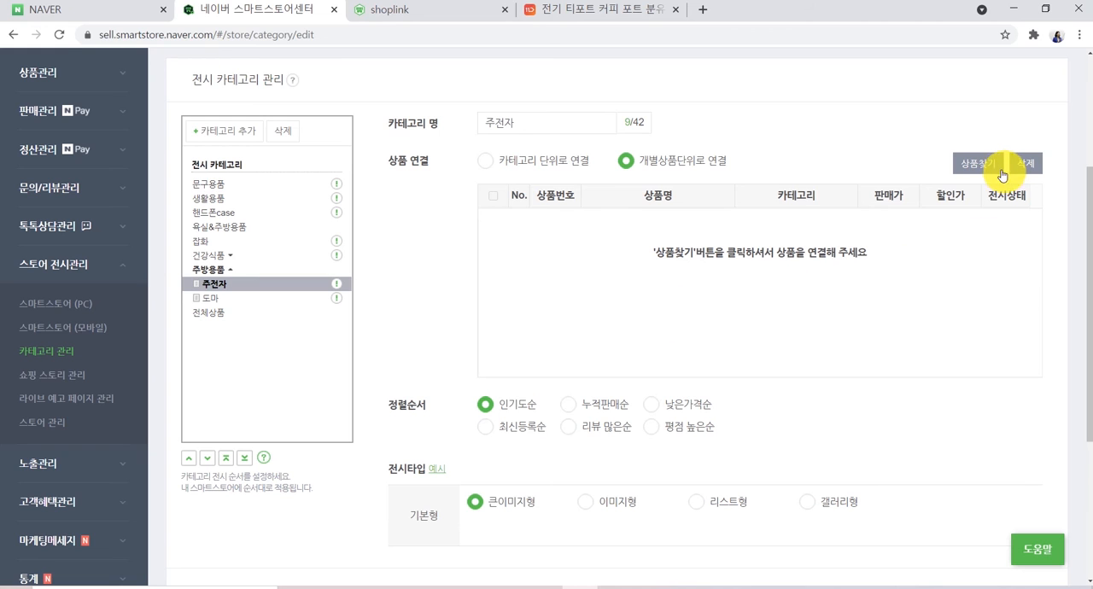
click(977, 165)
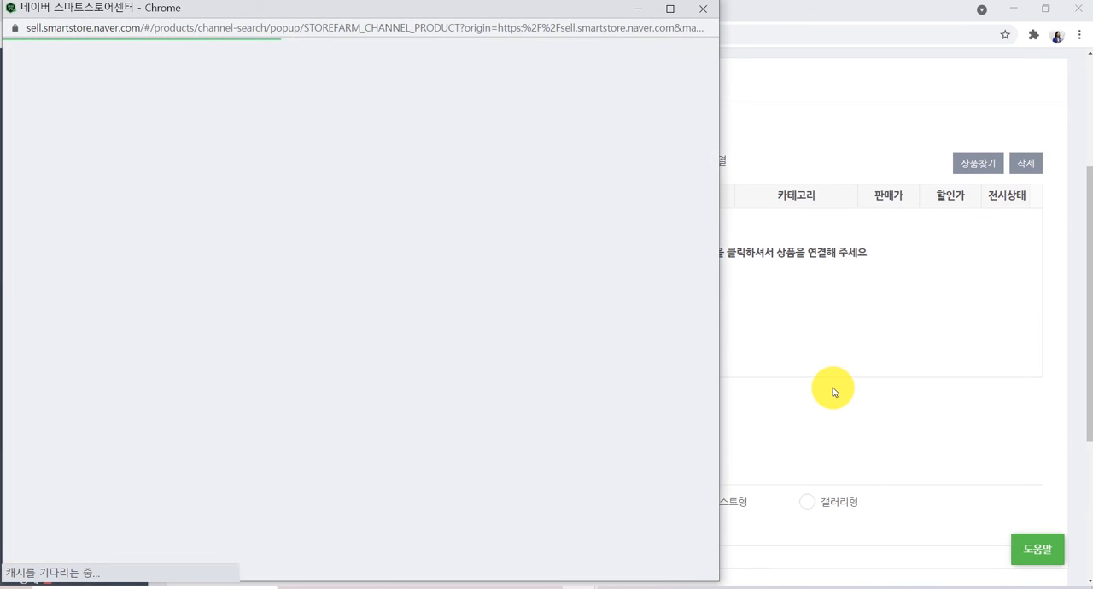
scroll(448, 444, down, 2)
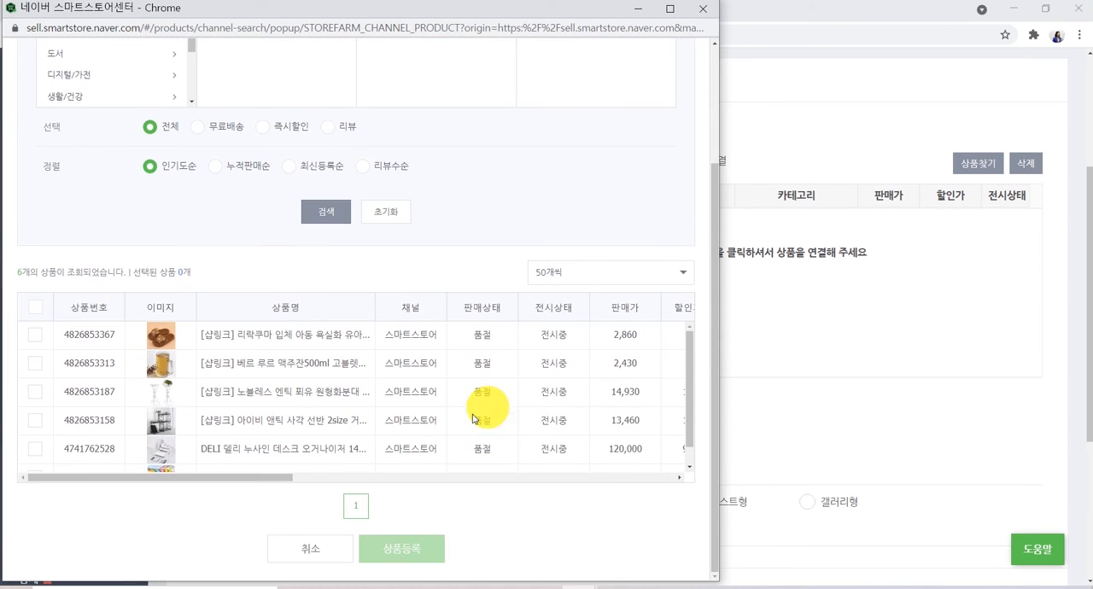
scroll(170, 393, down, 1)
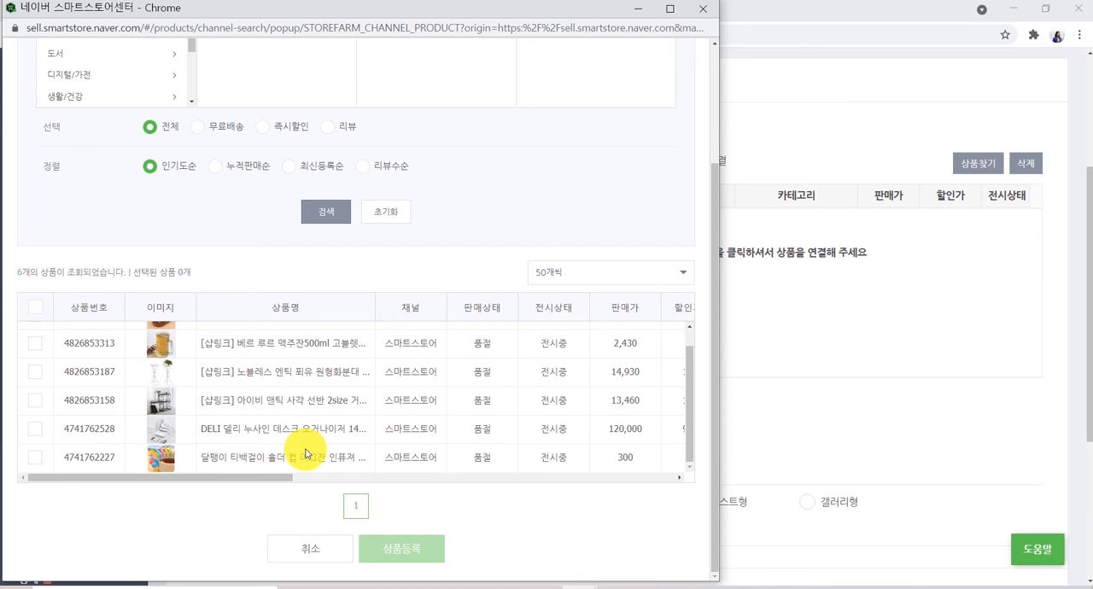
drag(305, 8, 620, 37)
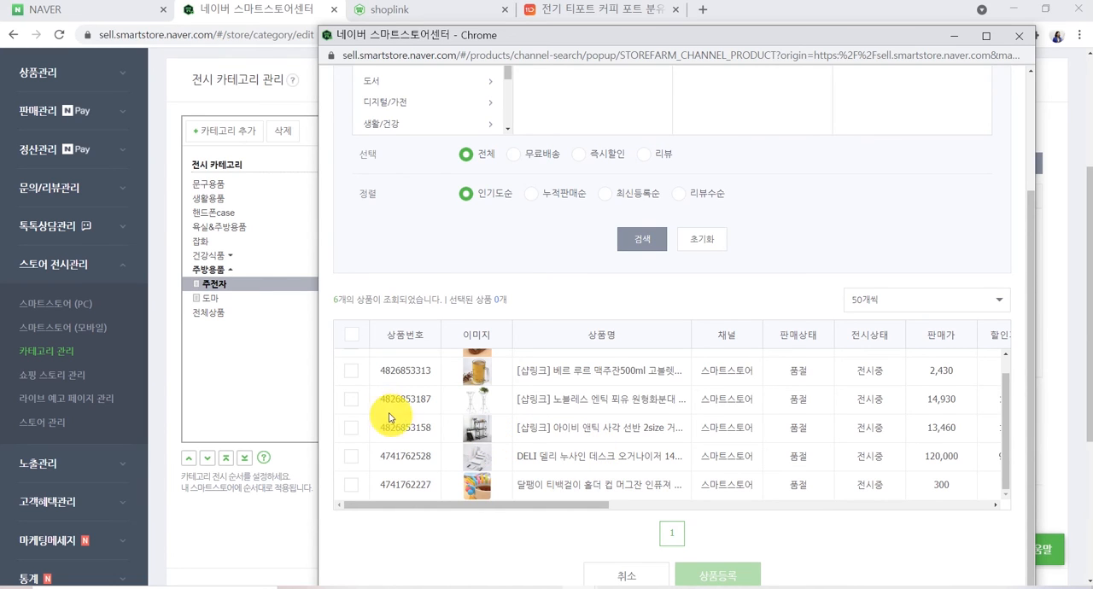
click(351, 398)
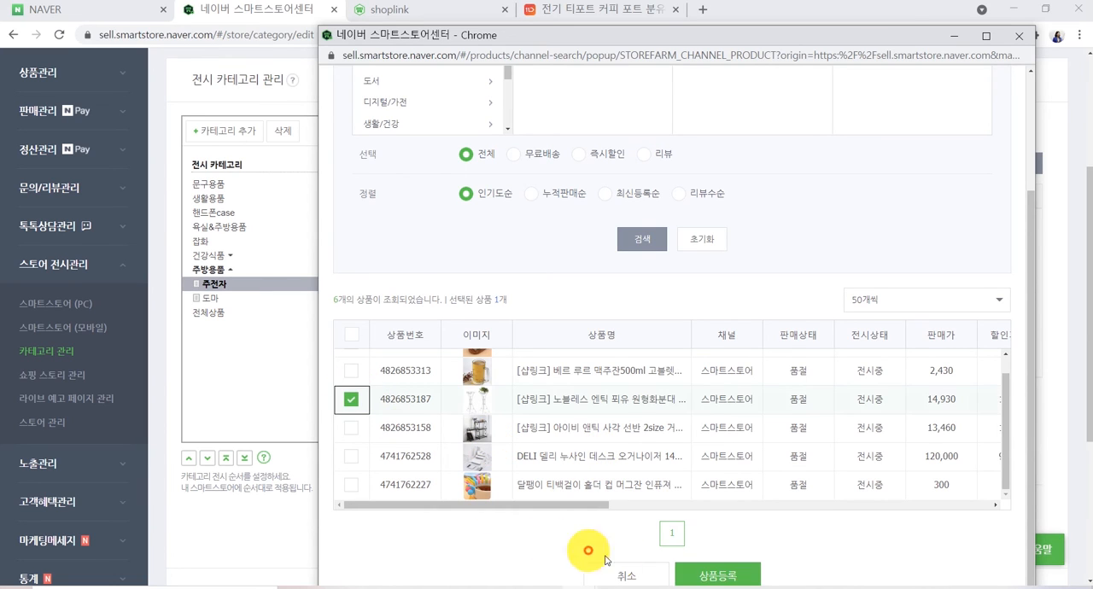
click(718, 572)
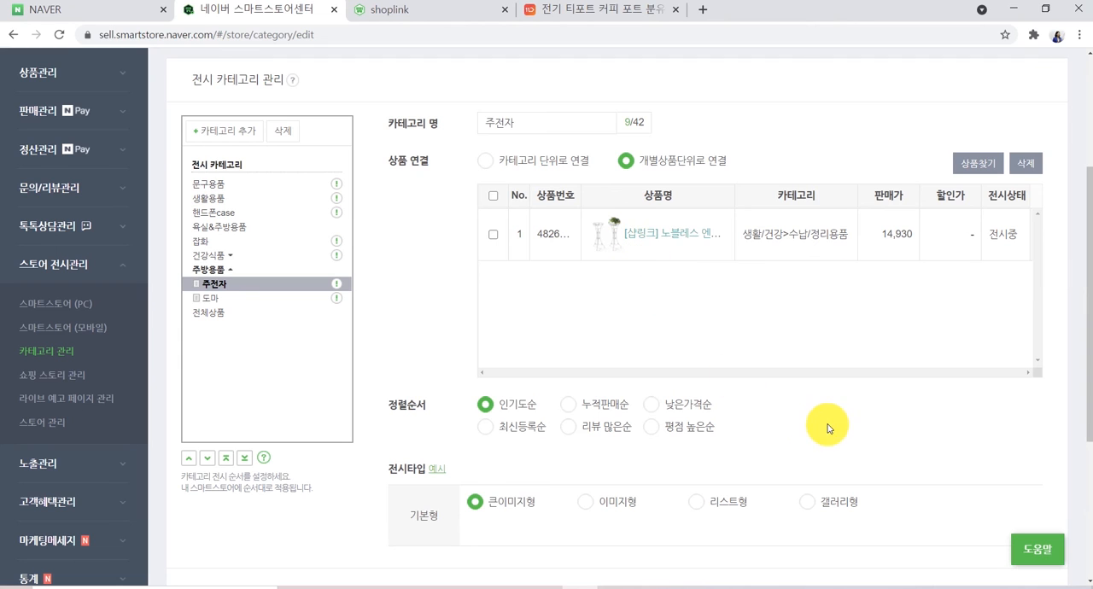
- Apply the 주전자 subcategory settings
scroll(884, 429, down, 1)
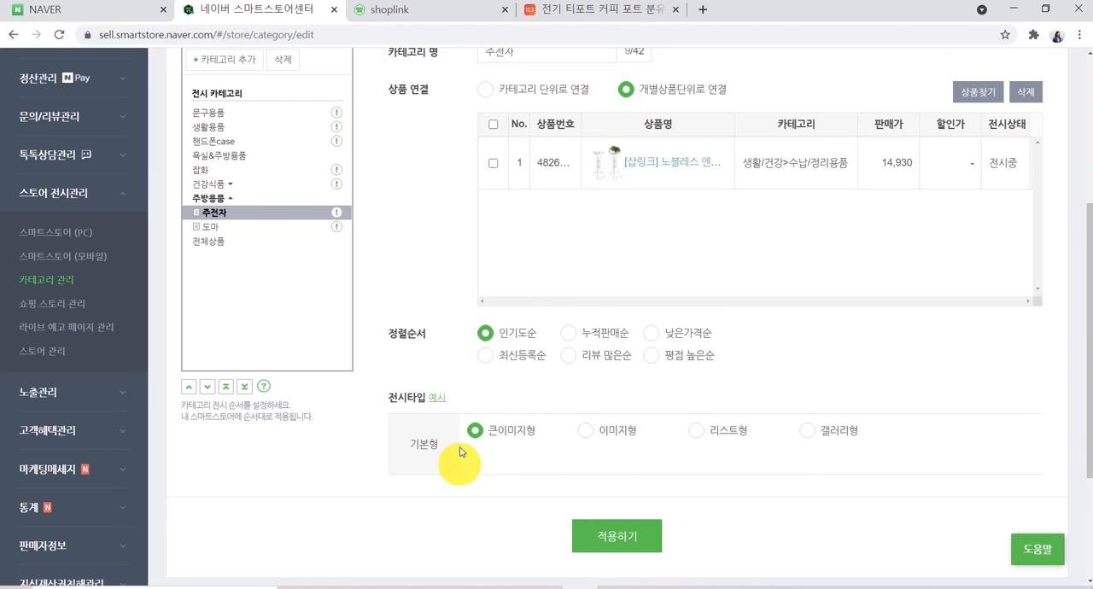
click(606, 534)
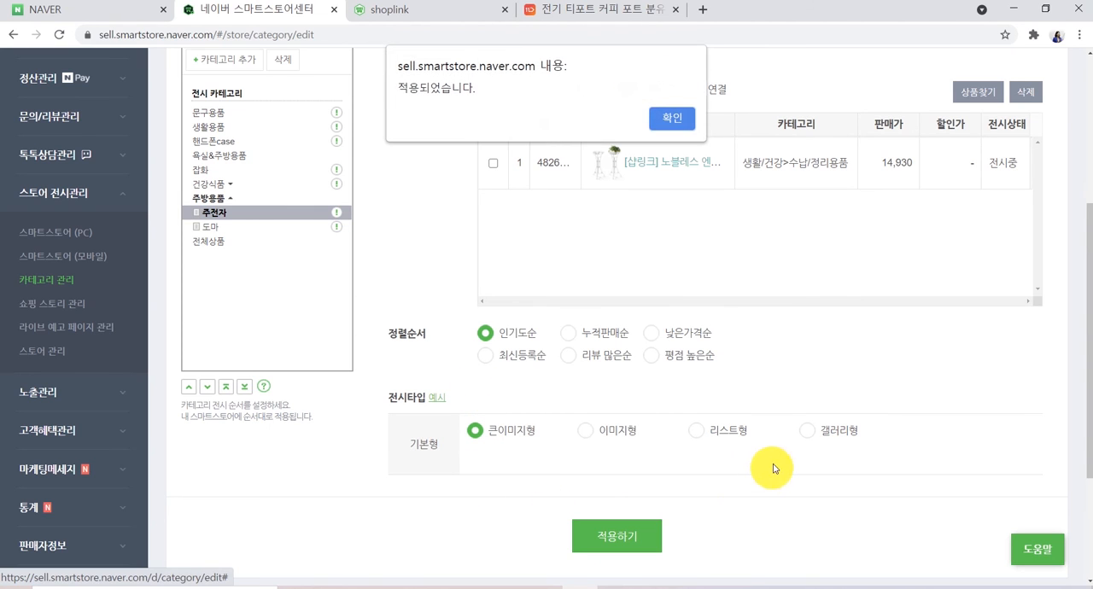
click(670, 118)
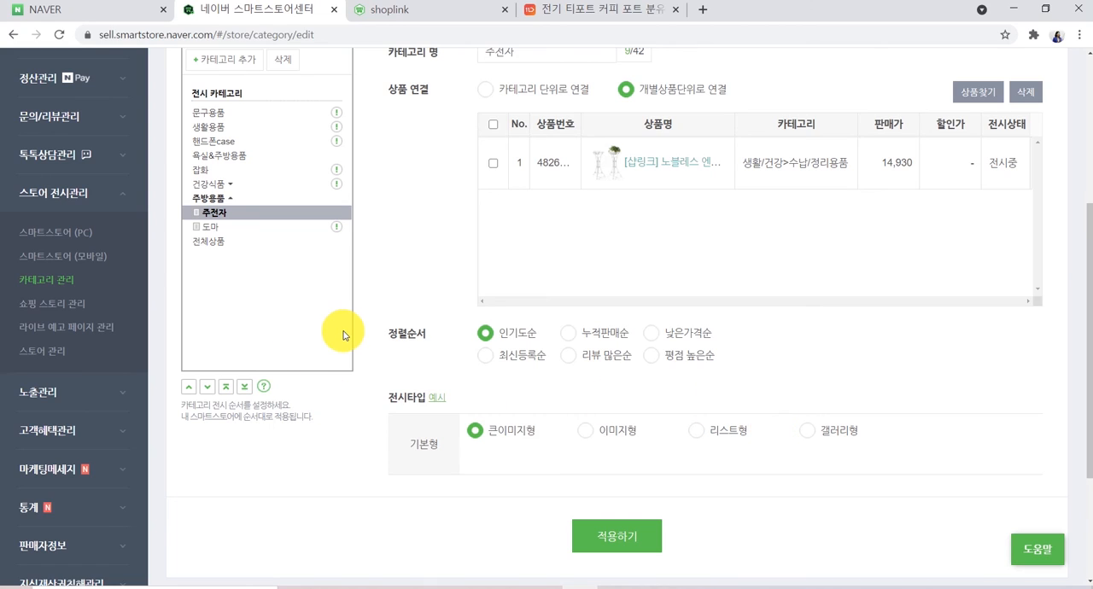
- Switch to the shoplink store page and reload it to view the display categories
scroll(342, 214, up, 3)
click(401, 18)
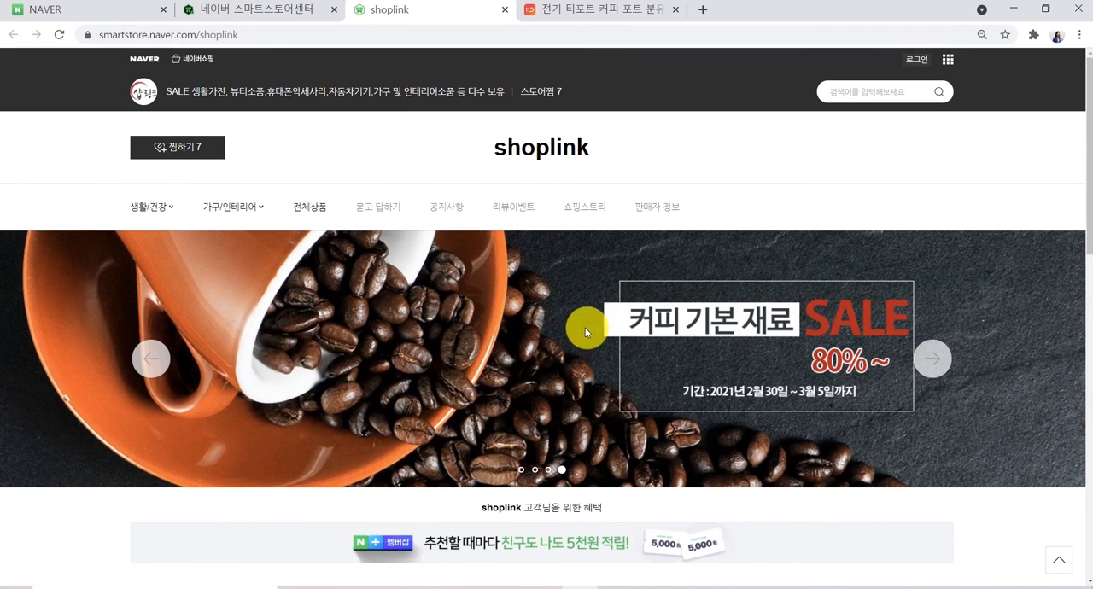
click(538, 147)
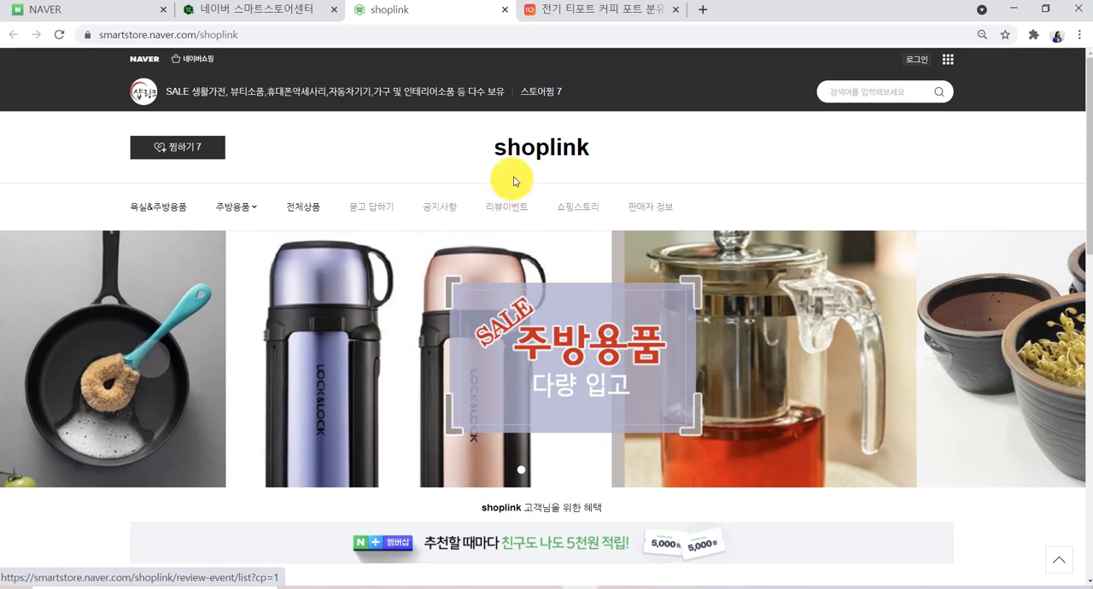
click(547, 152)
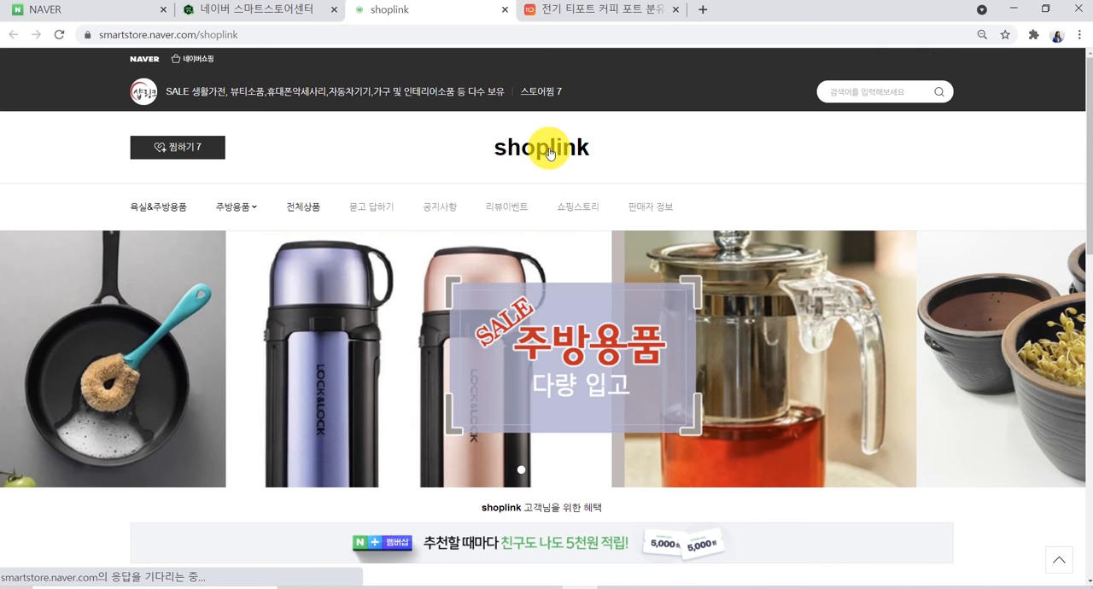
- Link the 주방용품 category by individual product to the 노블레스 엔틱 product and apply the settings
click(286, 12)
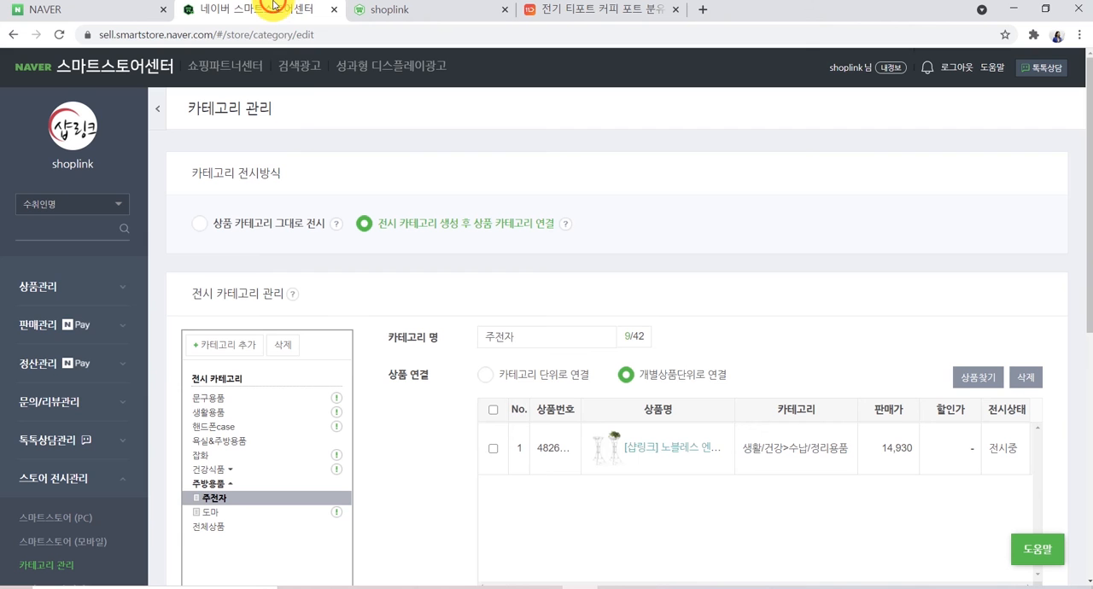
scroll(434, 441, down, 1)
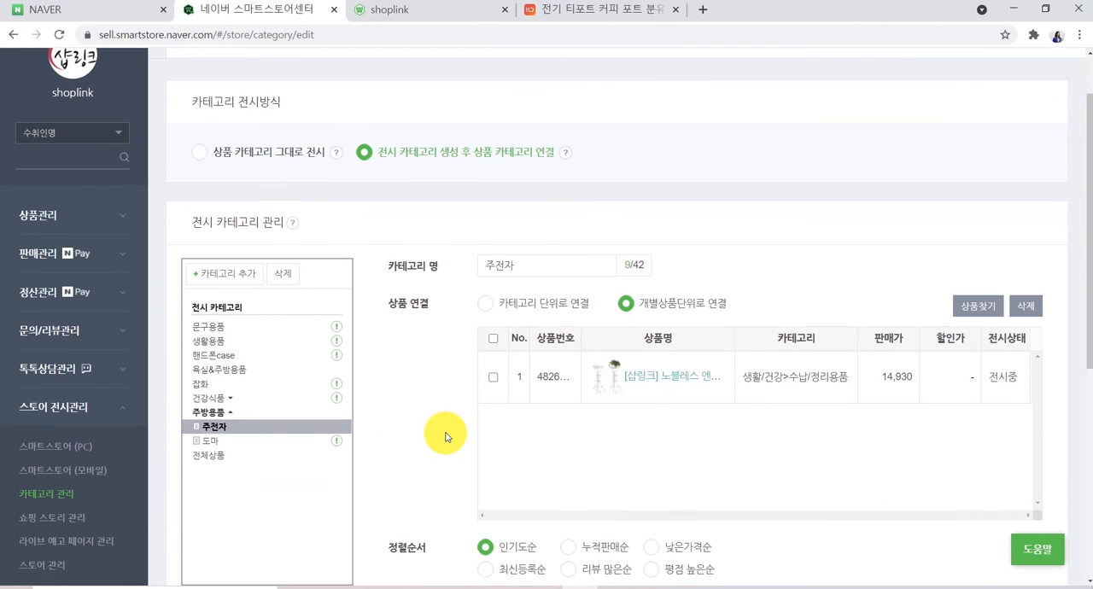
click(208, 415)
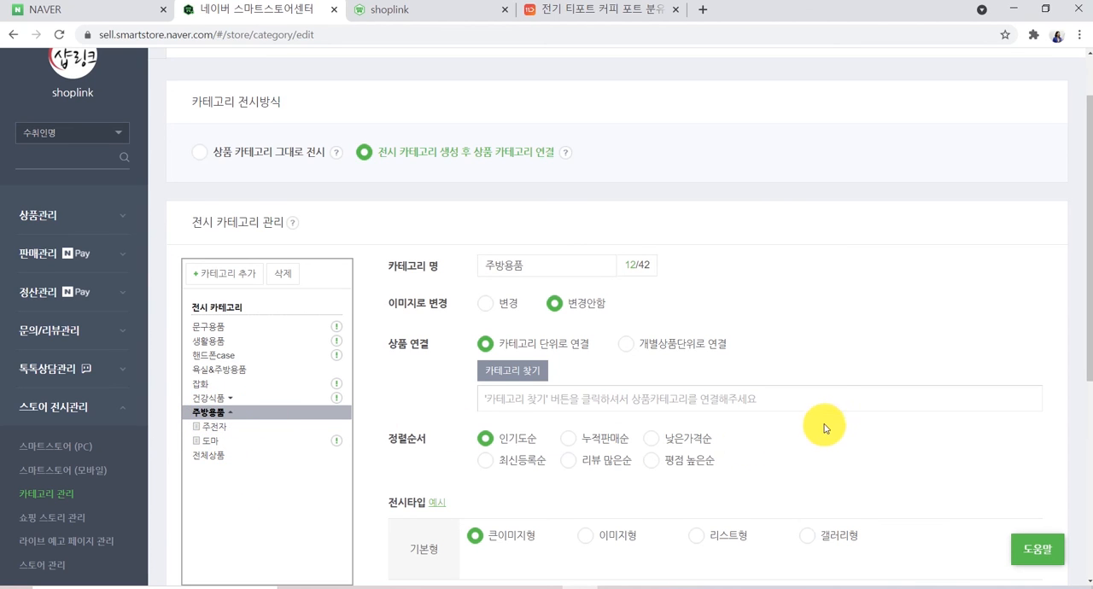
scroll(914, 391, down, 1)
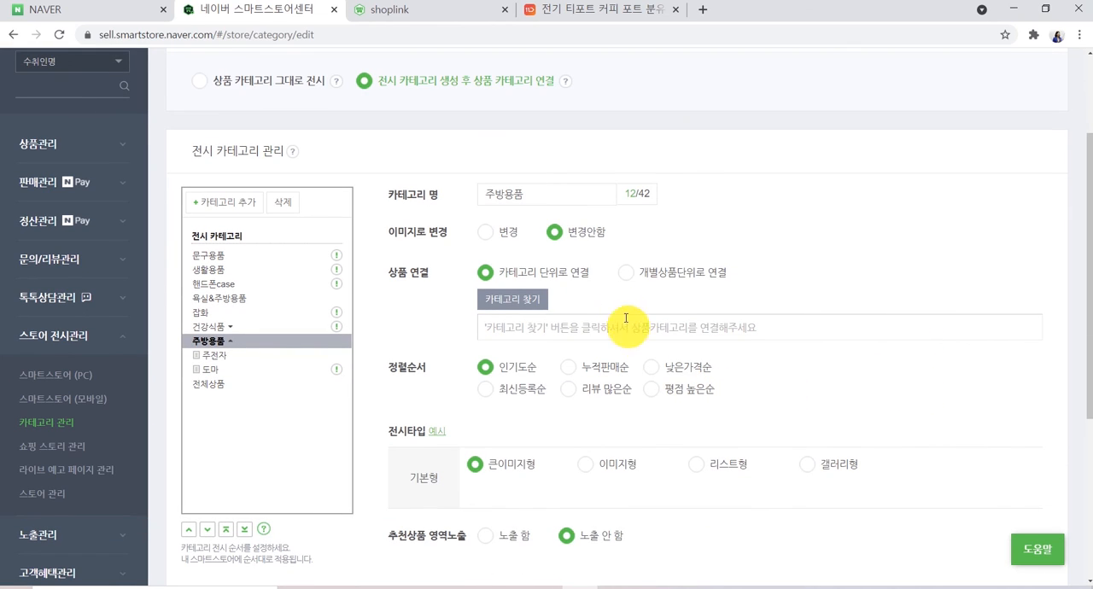
click(627, 271)
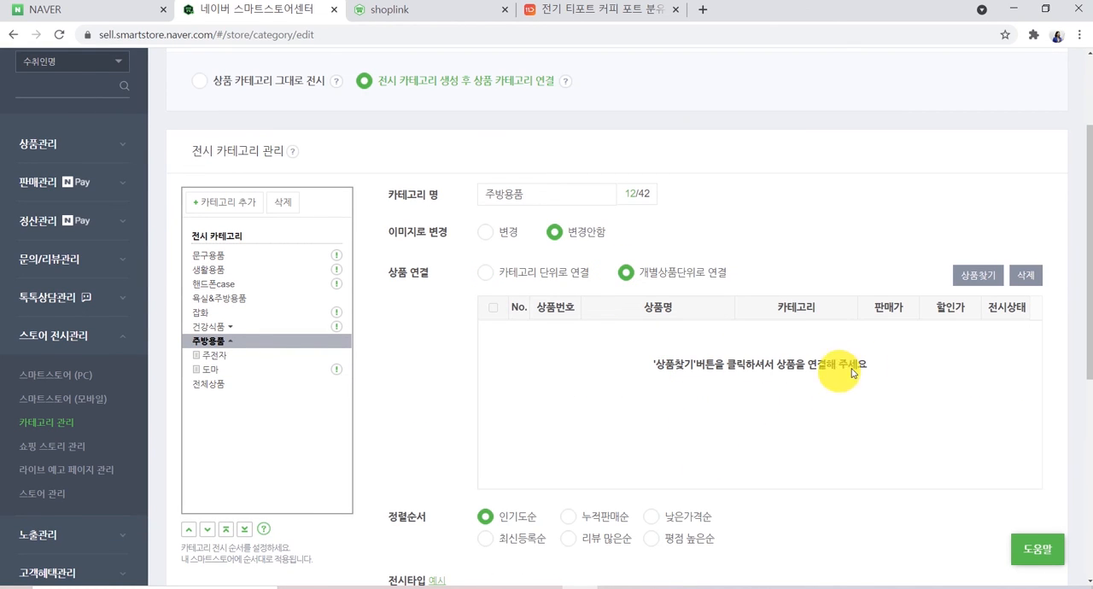
click(973, 273)
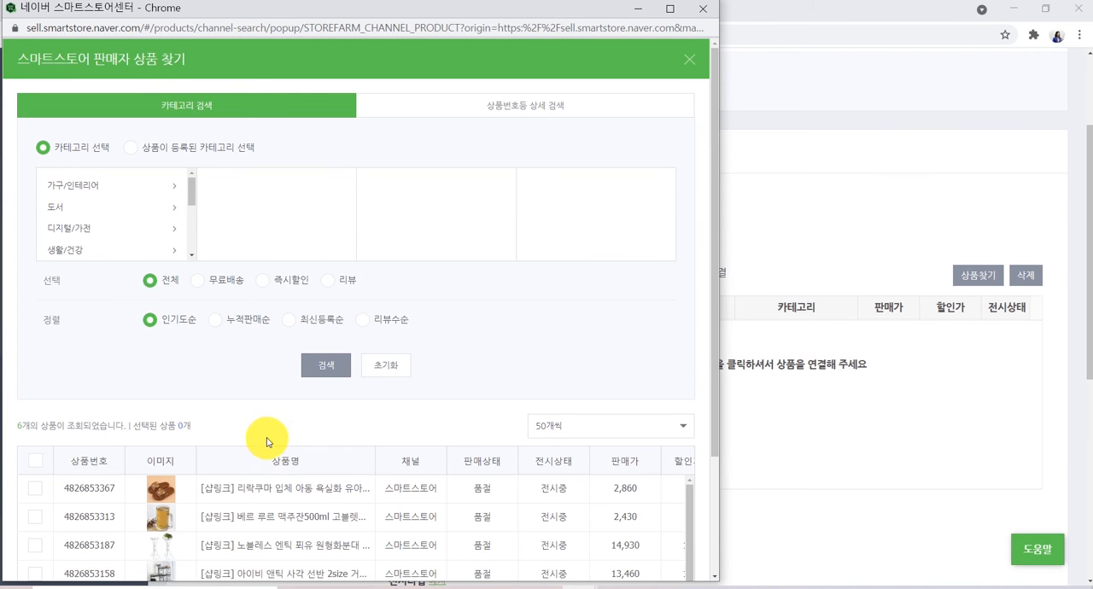
scroll(325, 432, down, 2)
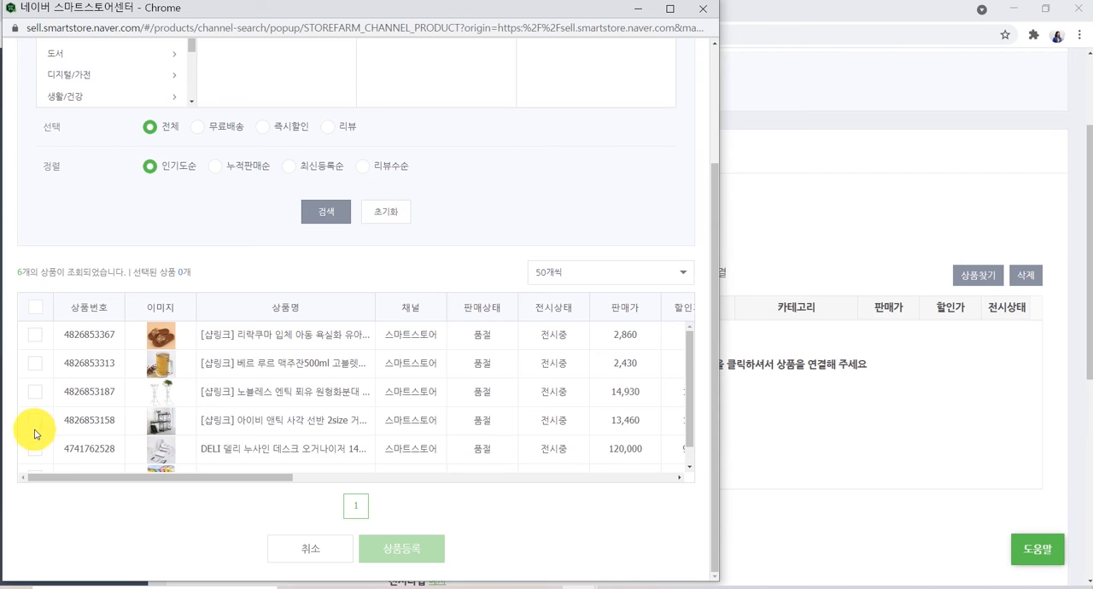
click(36, 394)
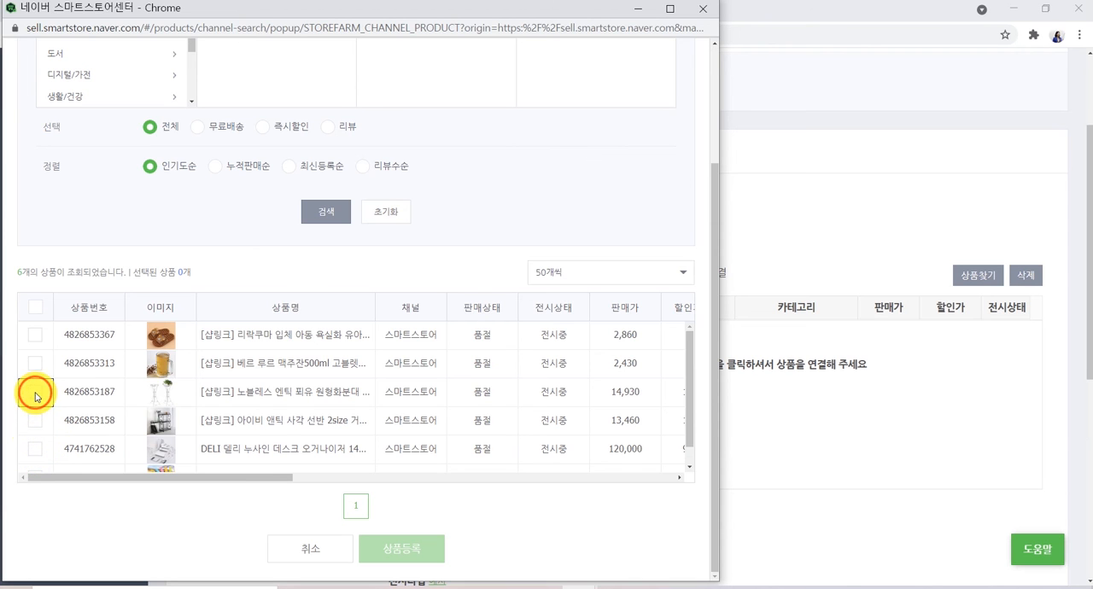
click(402, 547)
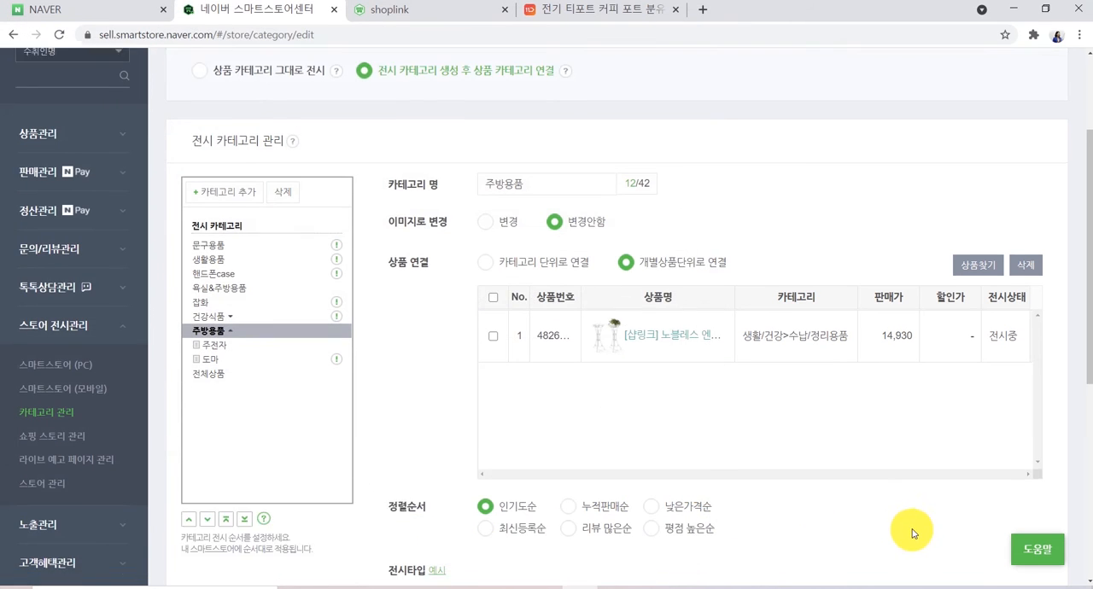
scroll(912, 532, down, 3)
click(616, 547)
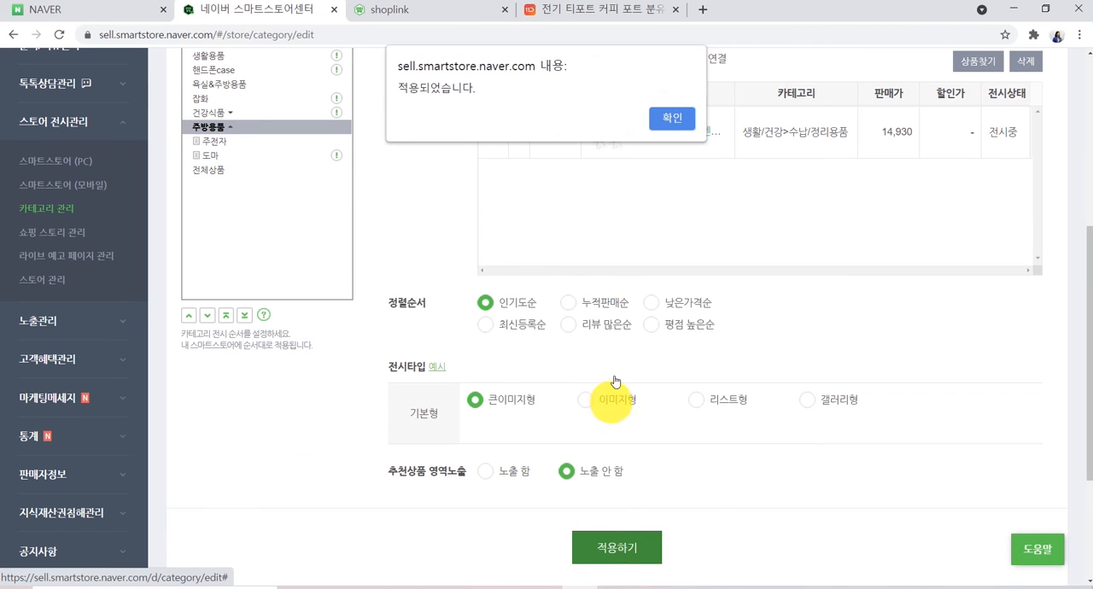
- Open the PC smart store in a new tab and view the 주방용품 menu's subcategories
click(669, 117)
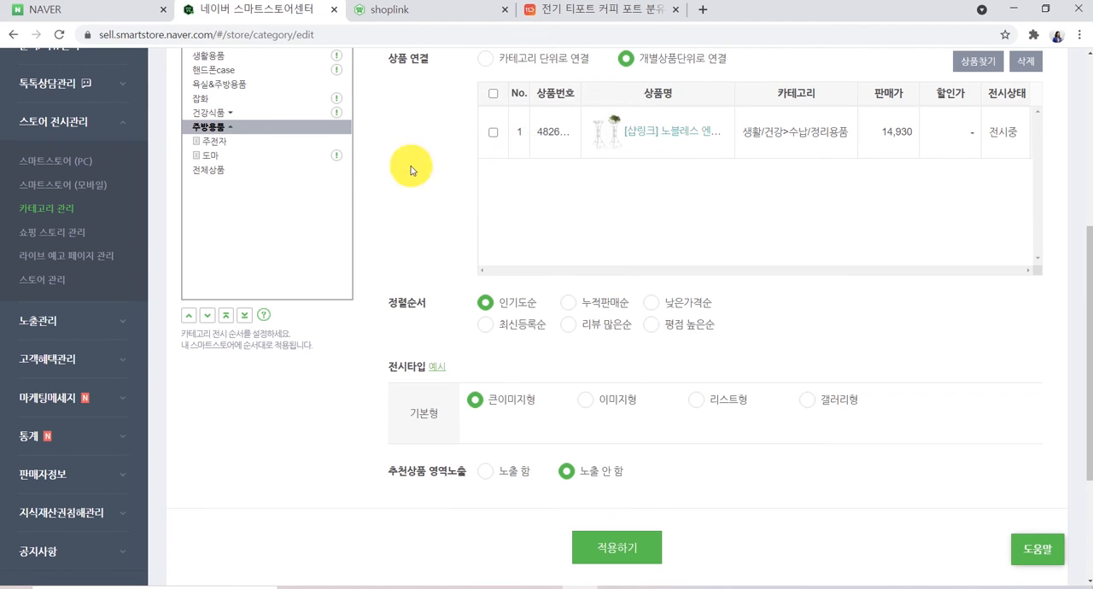
click(79, 143)
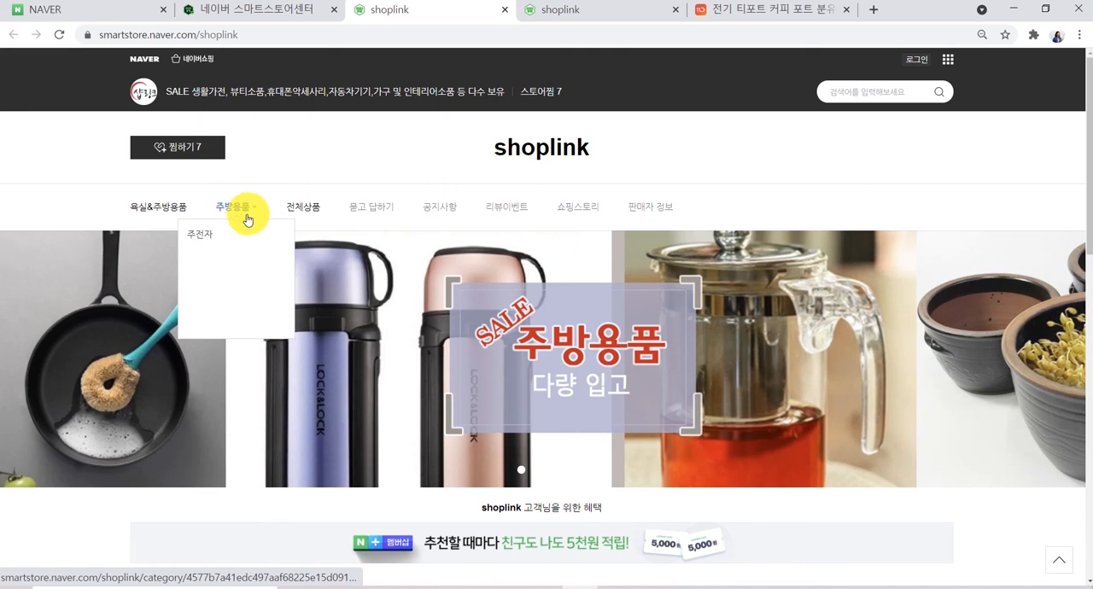
mouse_move(249, 208)
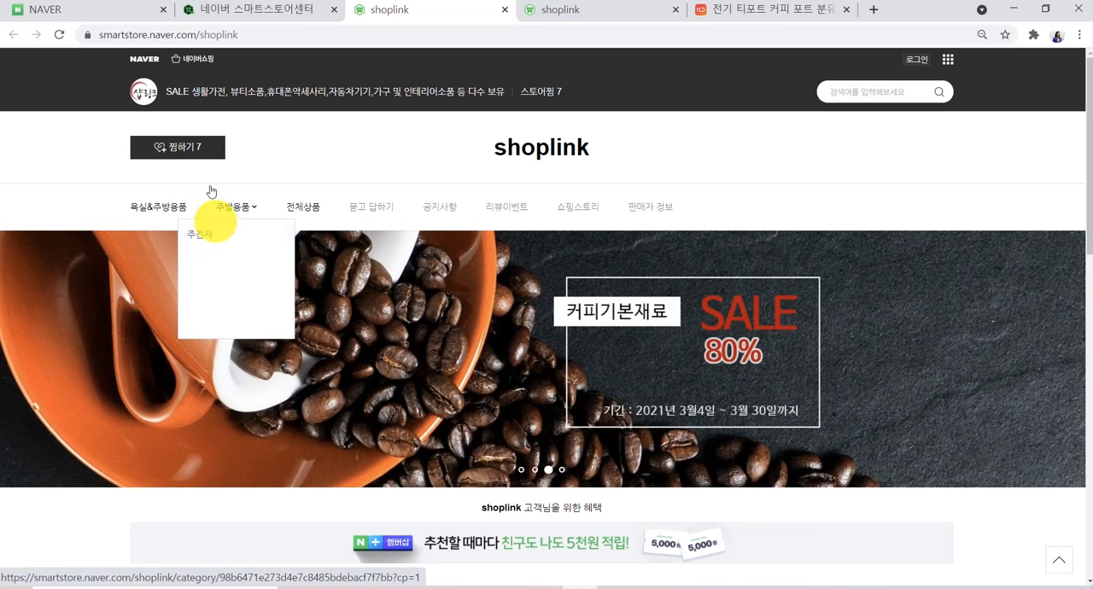
- Link the 도마 subcategory by individual product to the 리락쿠마 입체 아동 욕실화 product from the product search
click(238, 10)
scroll(404, 437, down, 1)
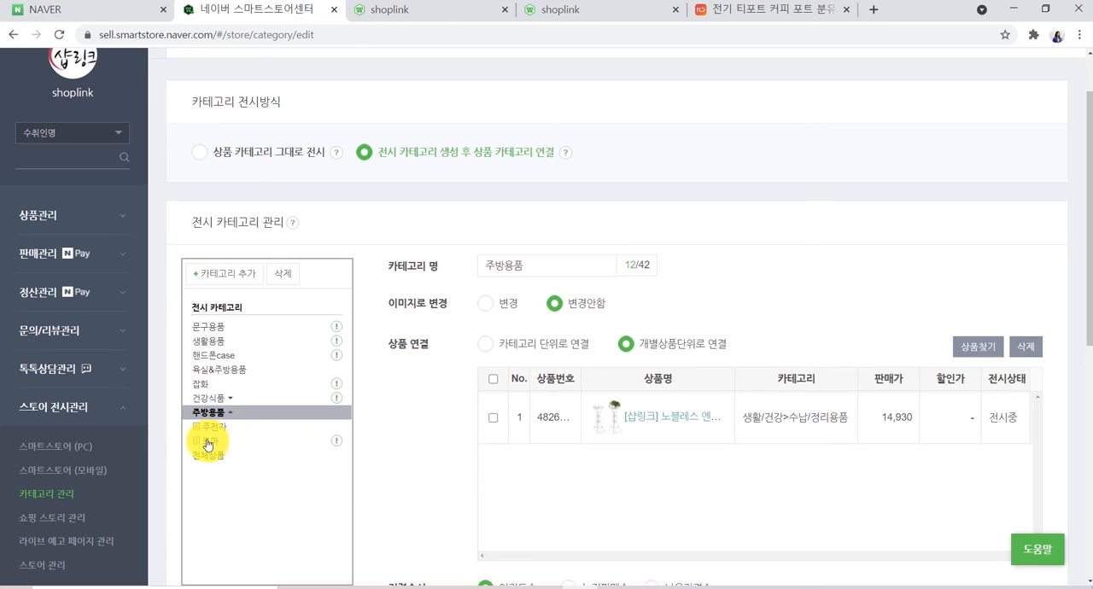
click(295, 442)
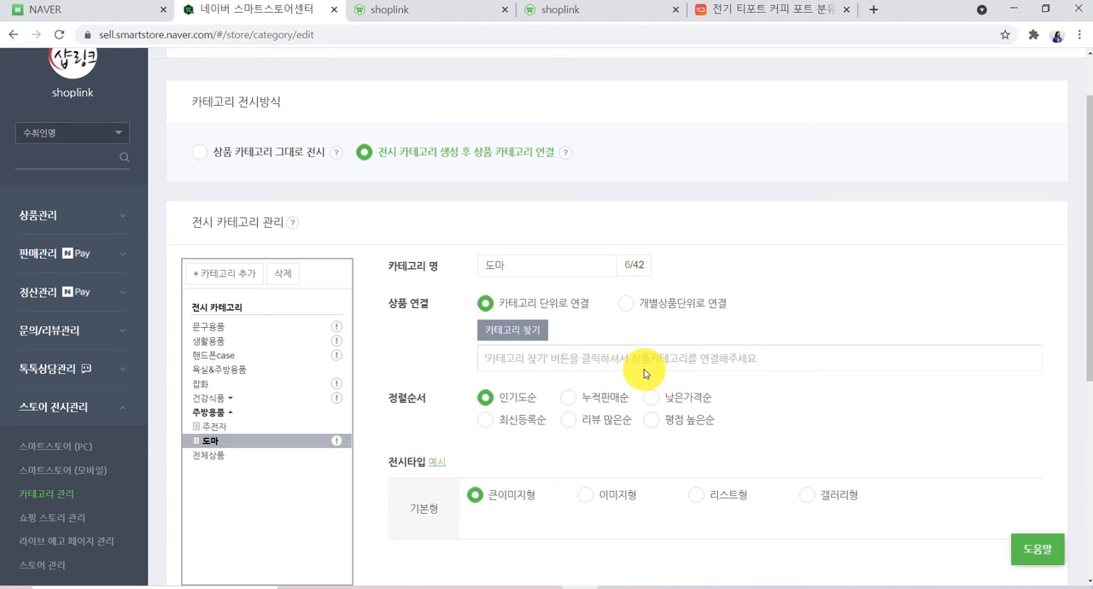
click(627, 303)
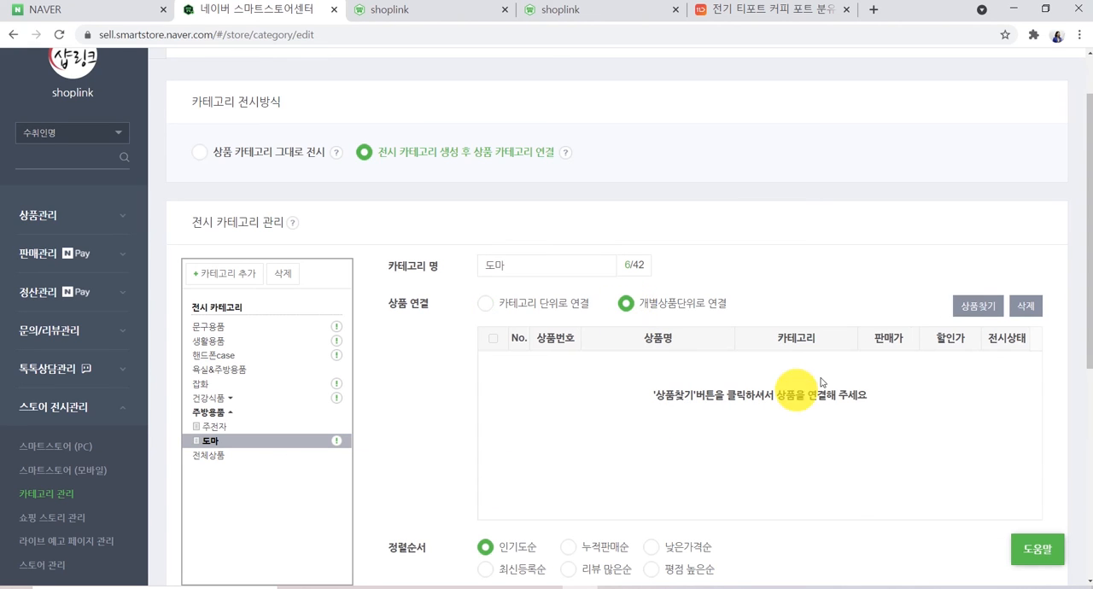
click(973, 307)
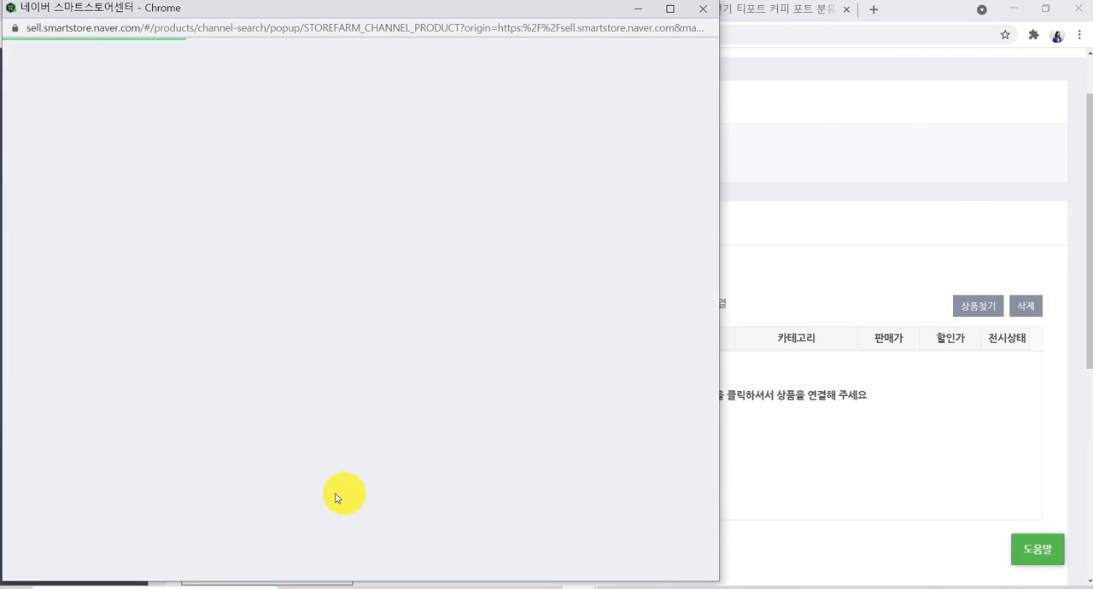
scroll(256, 461, down, 3)
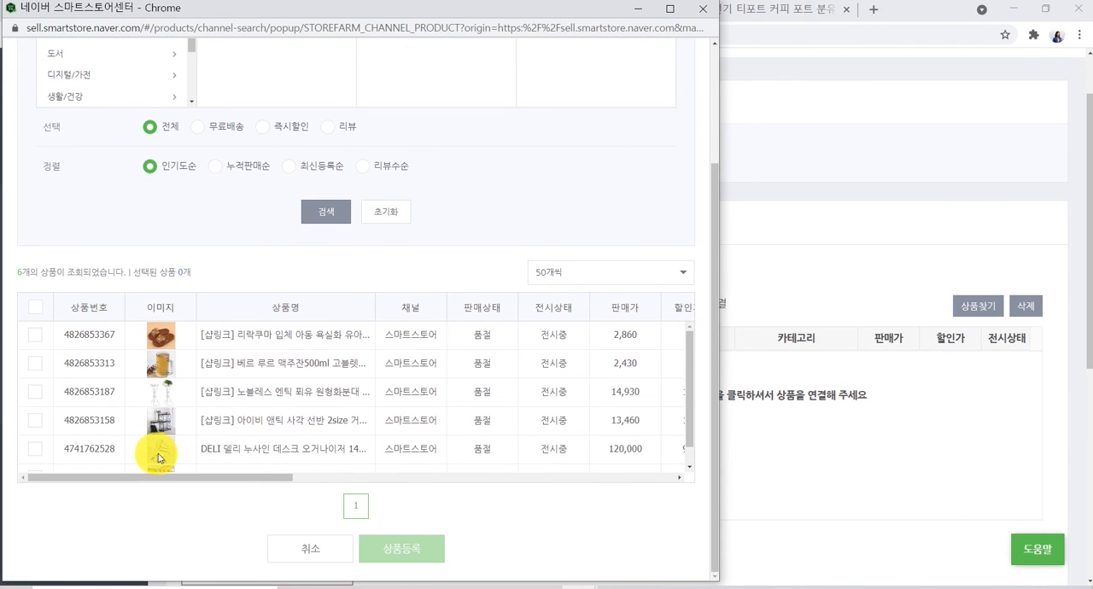
click(35, 335)
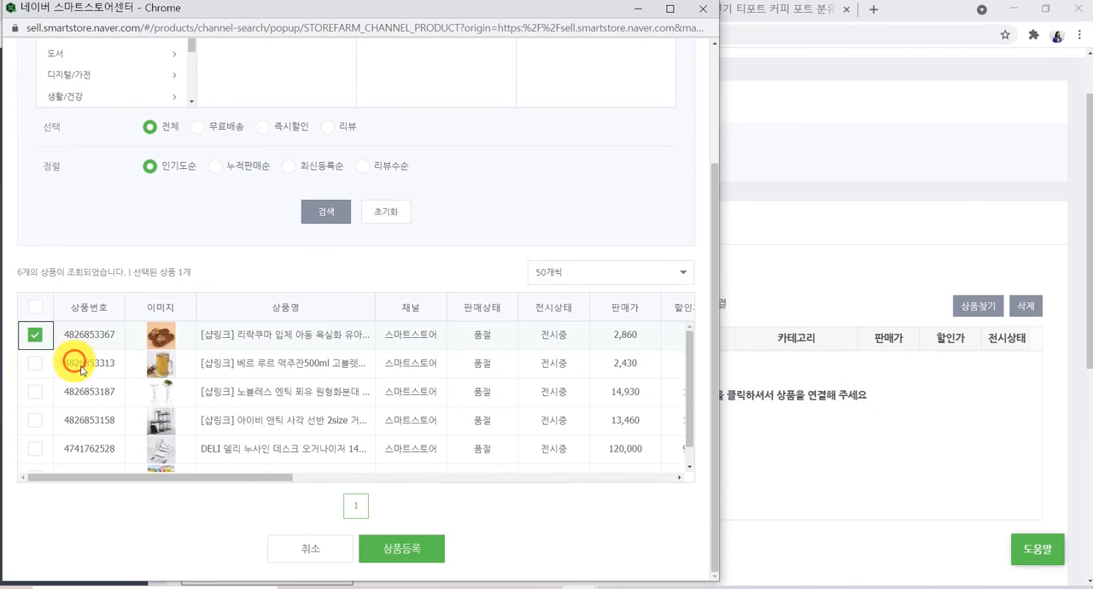
click(412, 548)
- Apply the 도마 subcategory settings
scroll(820, 534, down, 3)
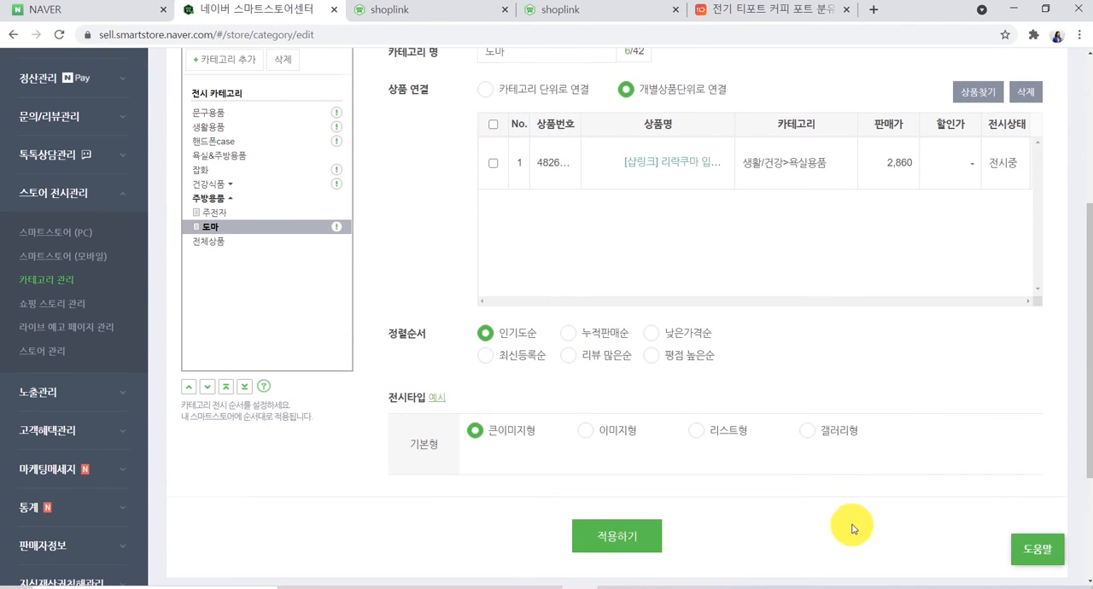
click(628, 537)
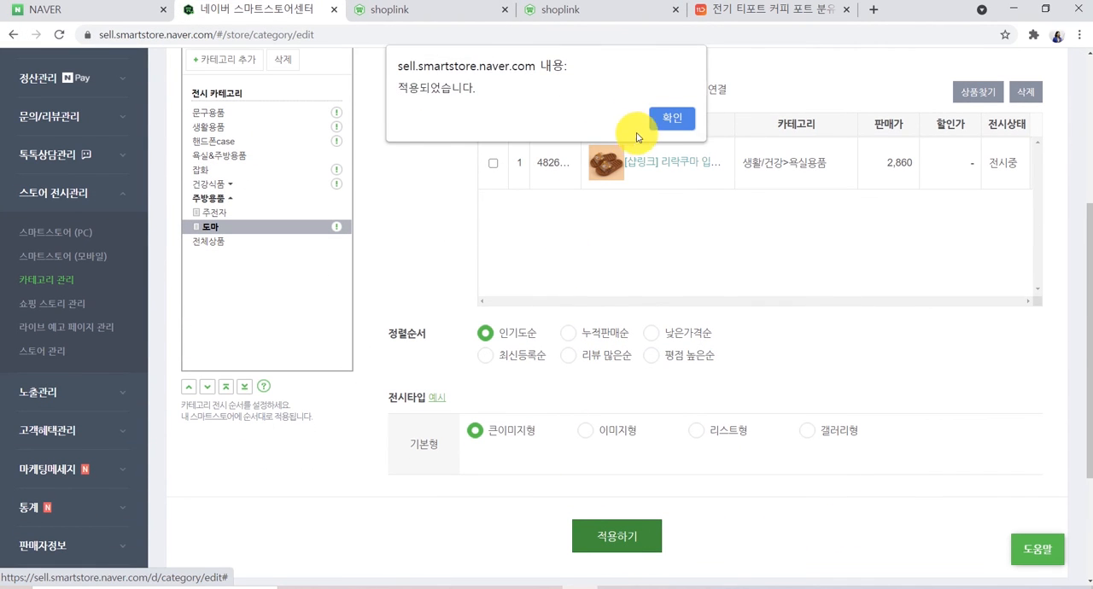
click(664, 118)
- Switch to the other shoplink store tab, reload it, and view the 주방용품 menu's subcategories
click(559, 10)
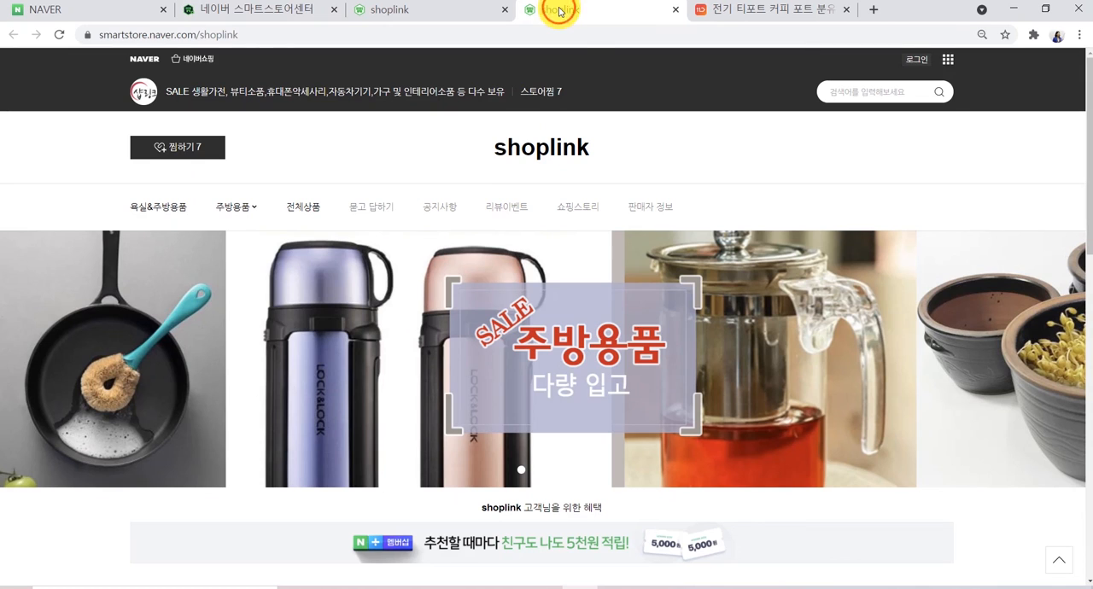
click(505, 147)
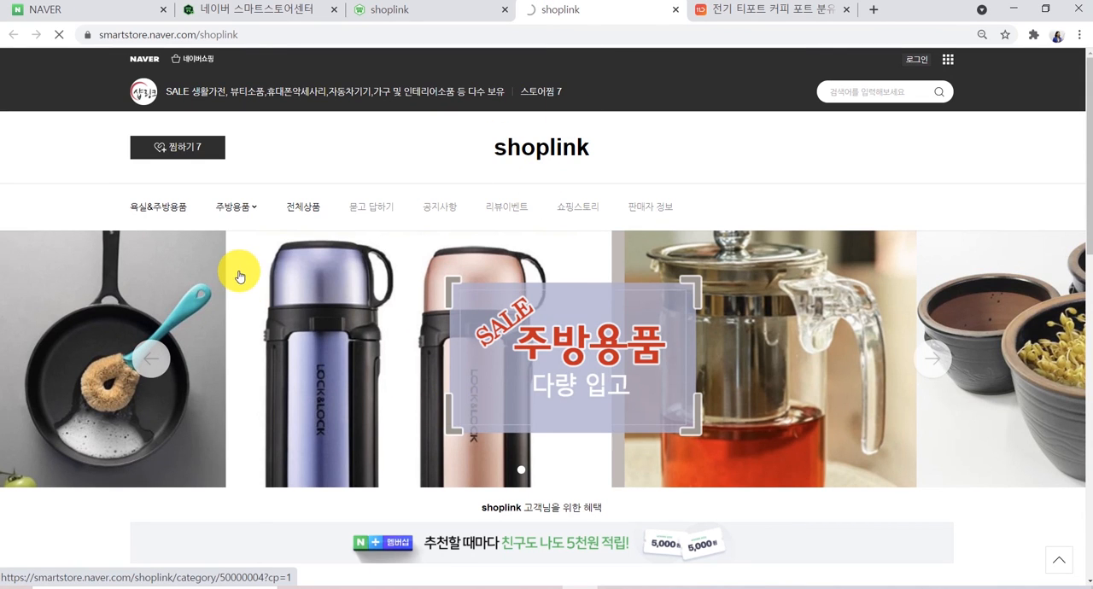
mouse_move(254, 208)
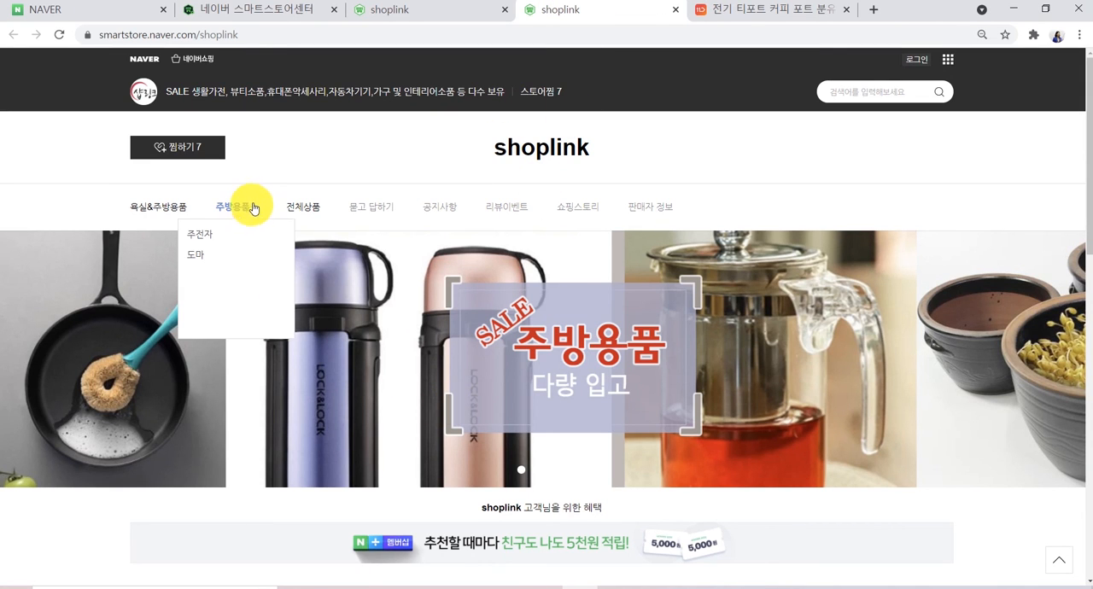